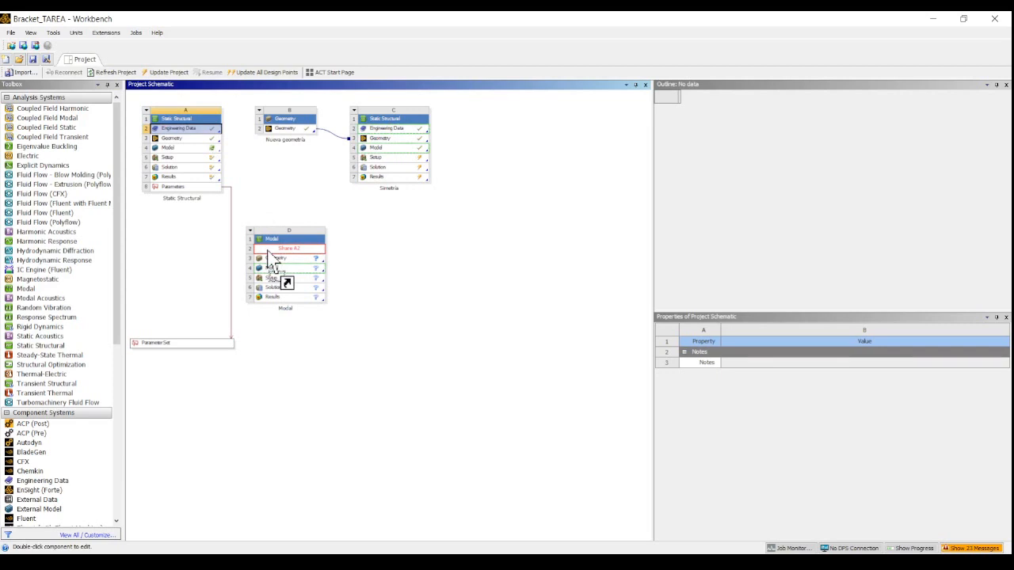
Share the Static Structural system's engineering data and geometry with the Modal system and open the Modal model
left_click_drag(202, 151, 271, 268)
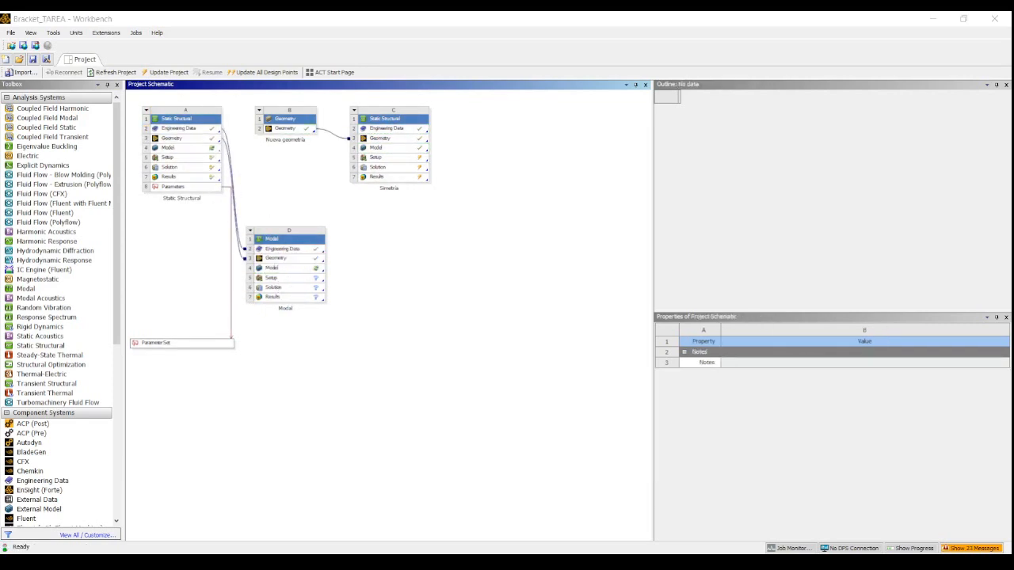
double_click(289, 277)
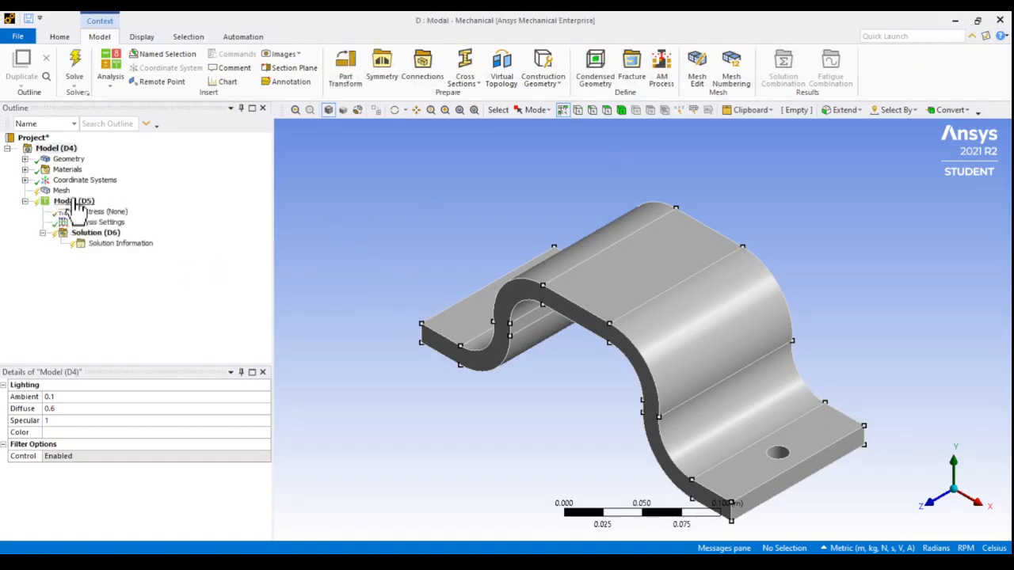
Check the material assignment of the bracket's solid body
left_click(26, 160)
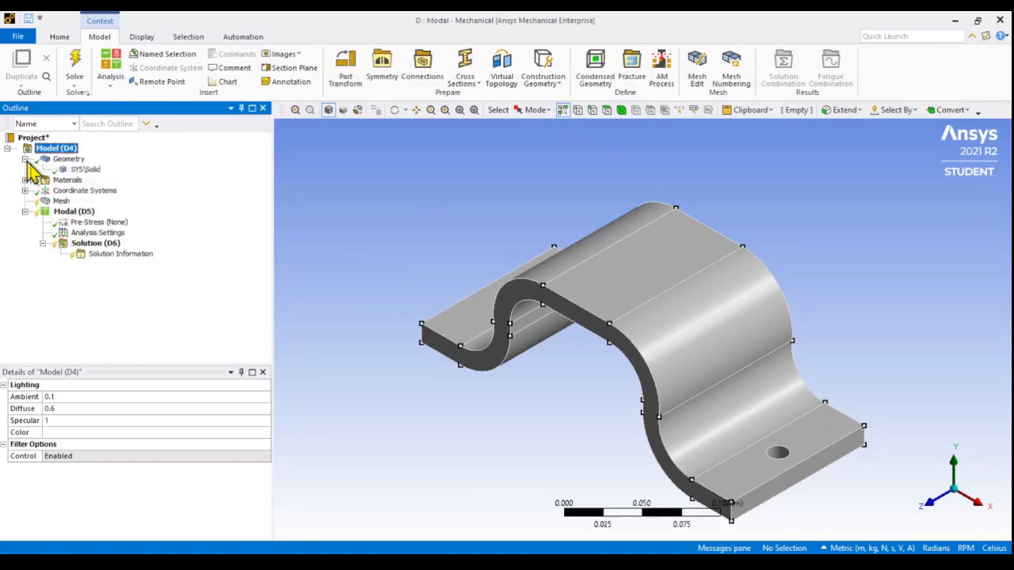
left_click(85, 170)
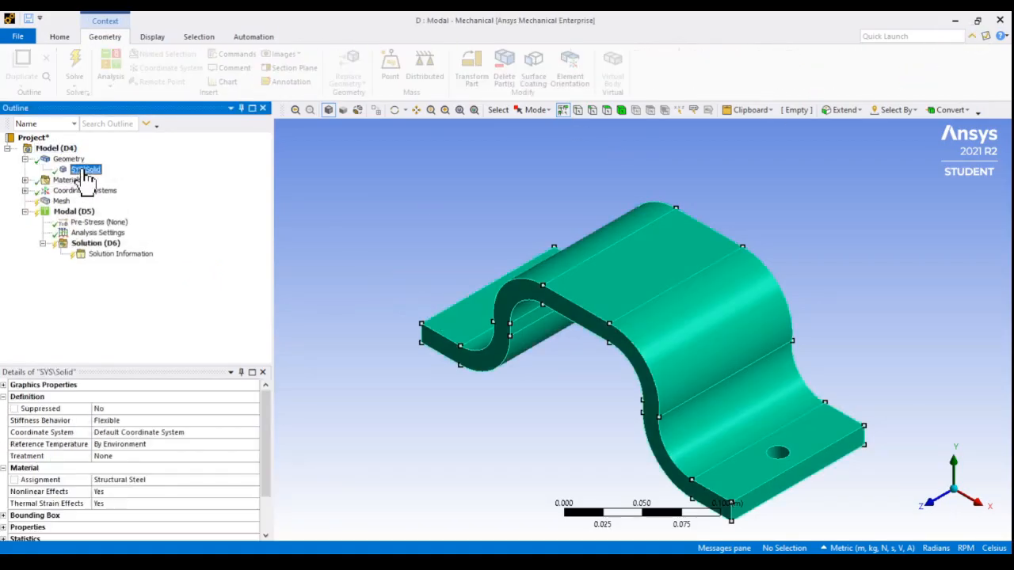
left_click(148, 480)
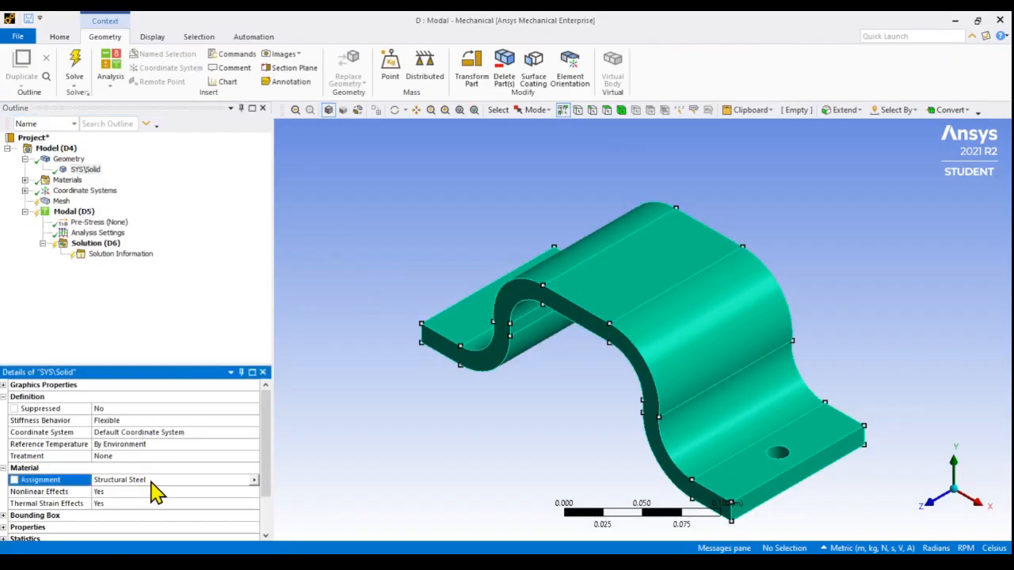
mouse_move(344, 262)
middle_mouse_down()
mouse_move(367, 259)
mouse_move(360, 265)
middle_mouse_up()
Set the mesh element size to 5.e-003 m
left_click(62, 201)
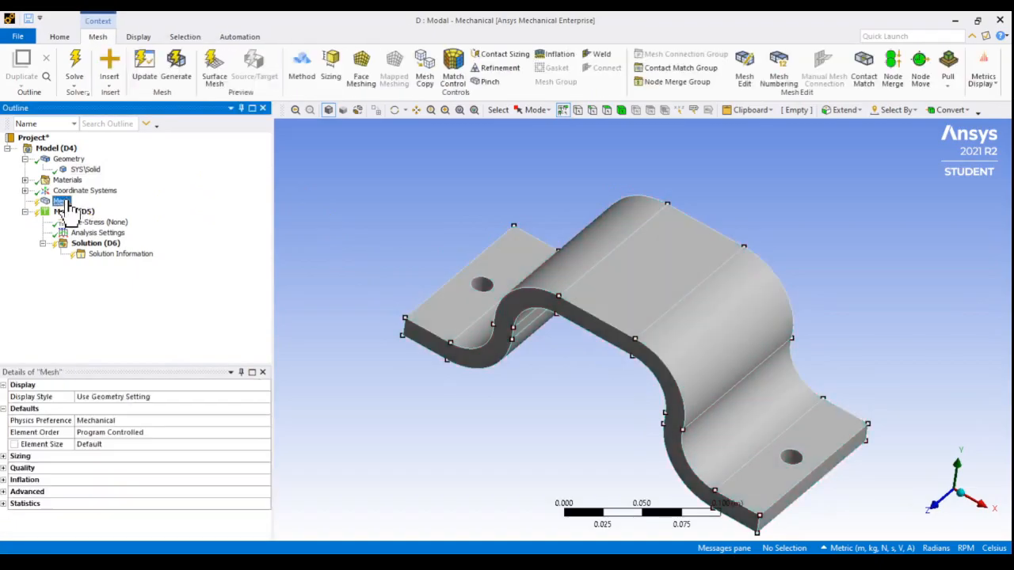
left_click(99, 446)
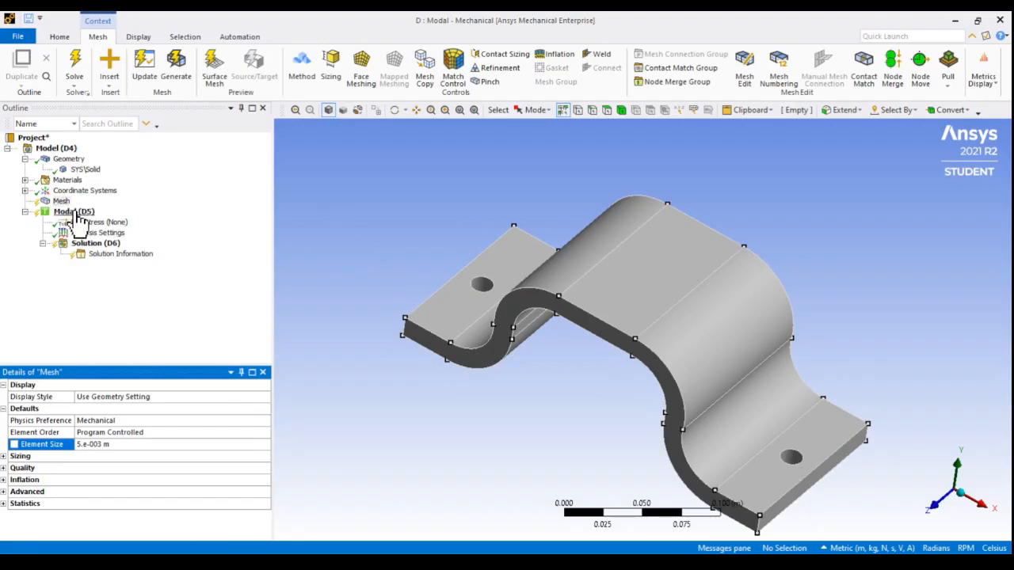
Add a fixed support to the Modal analysis on the underside faces of the bracket's two end flanges
middle_click_drag(412, 370, 437, 265)
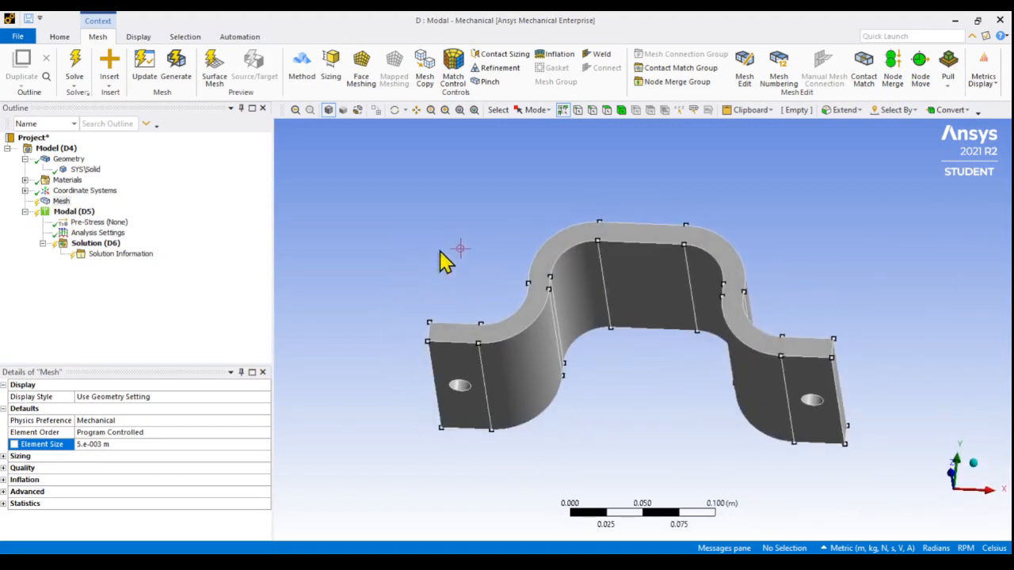
left_click_drag(73, 236, 475, 408)
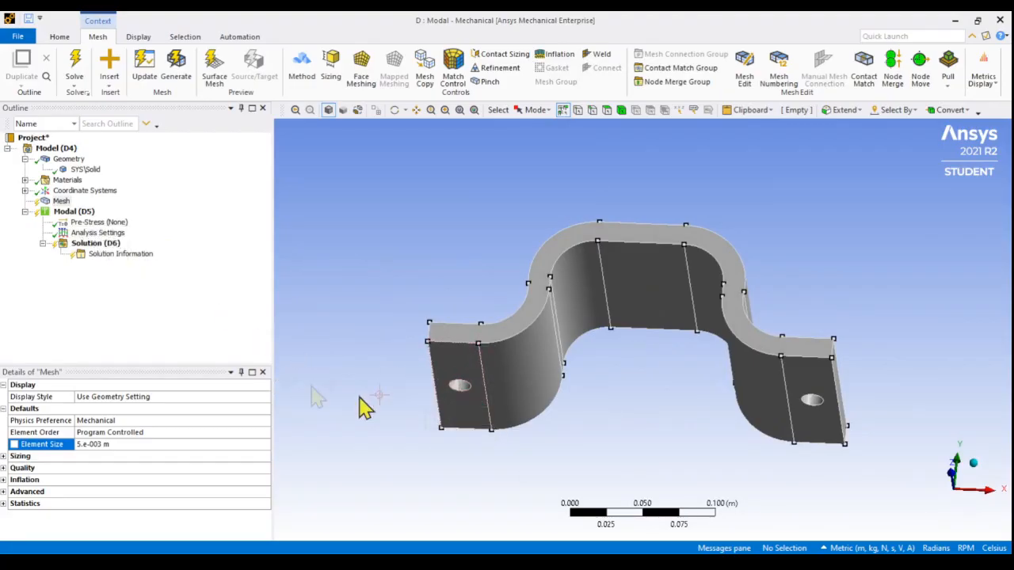
right_click(79, 213)
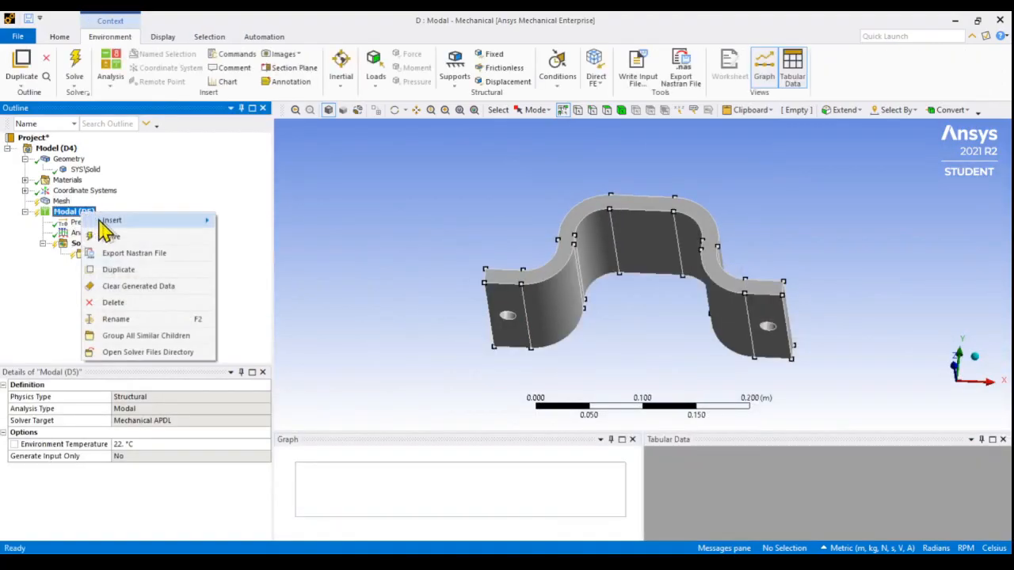
mouse_move(111, 222)
left_click(281, 254)
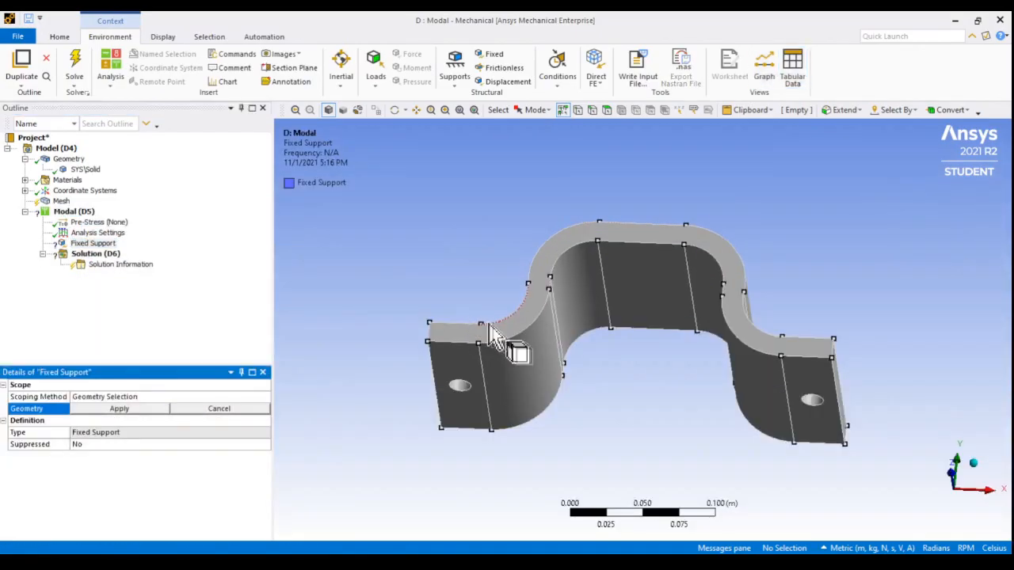
left_click(481, 428)
left_click(828, 423, "ctrl")
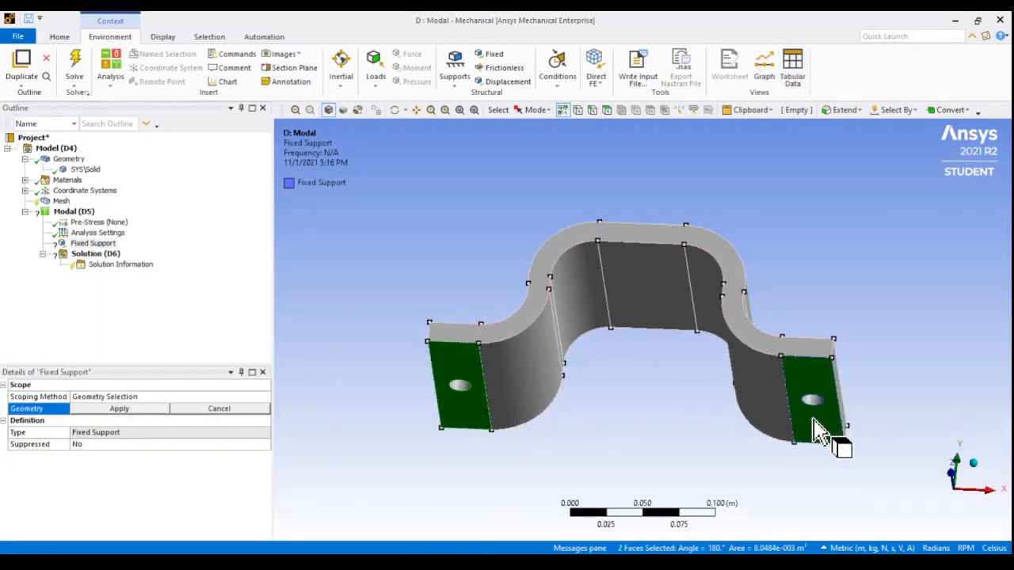
left_click(147, 409)
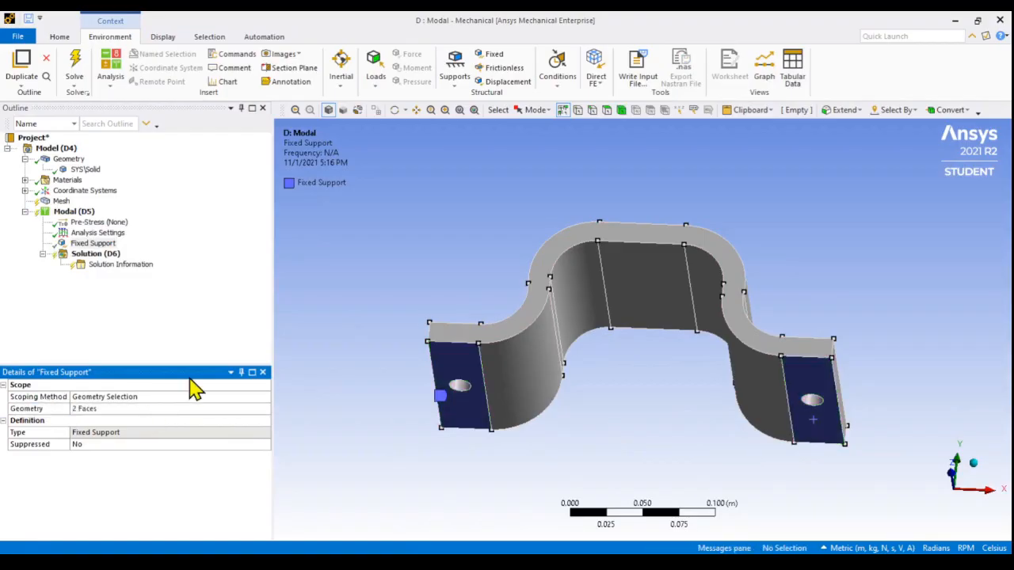
Set the maximum number of modes to find to 10 in the Modal analysis settings
middle_click_drag(423, 265, 442, 287)
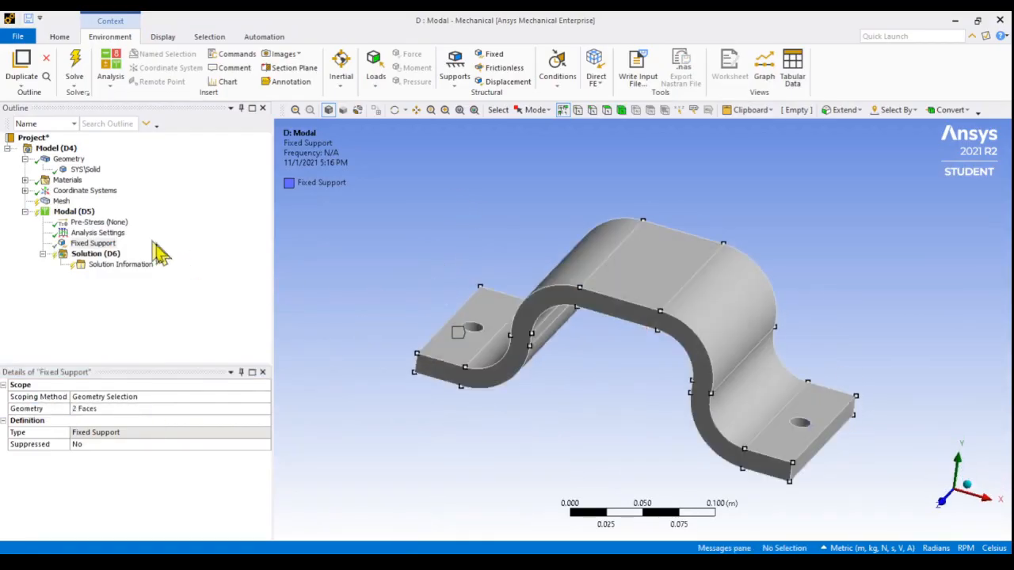
left_click(93, 233)
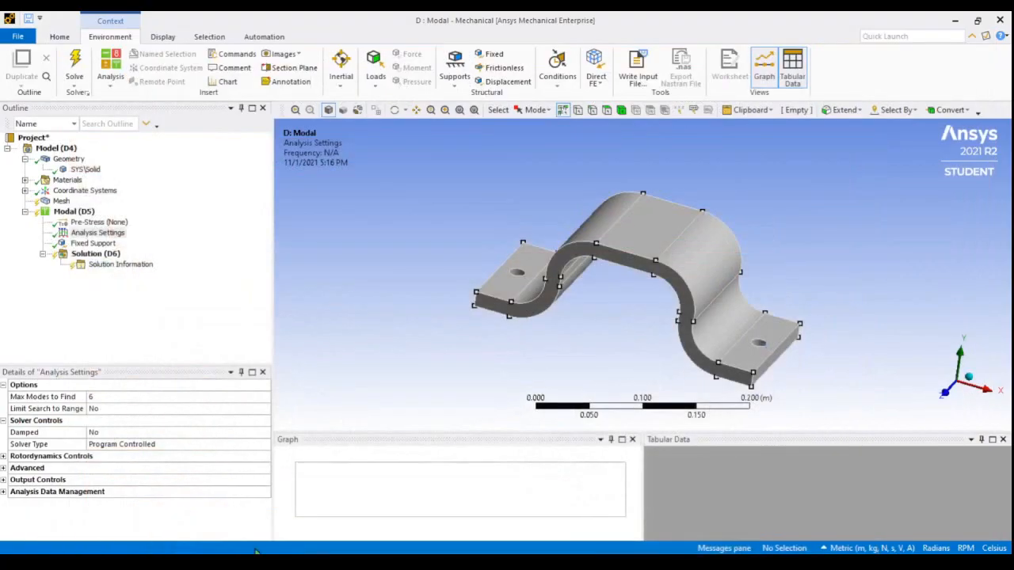
left_click(76, 212)
left_click(97, 233)
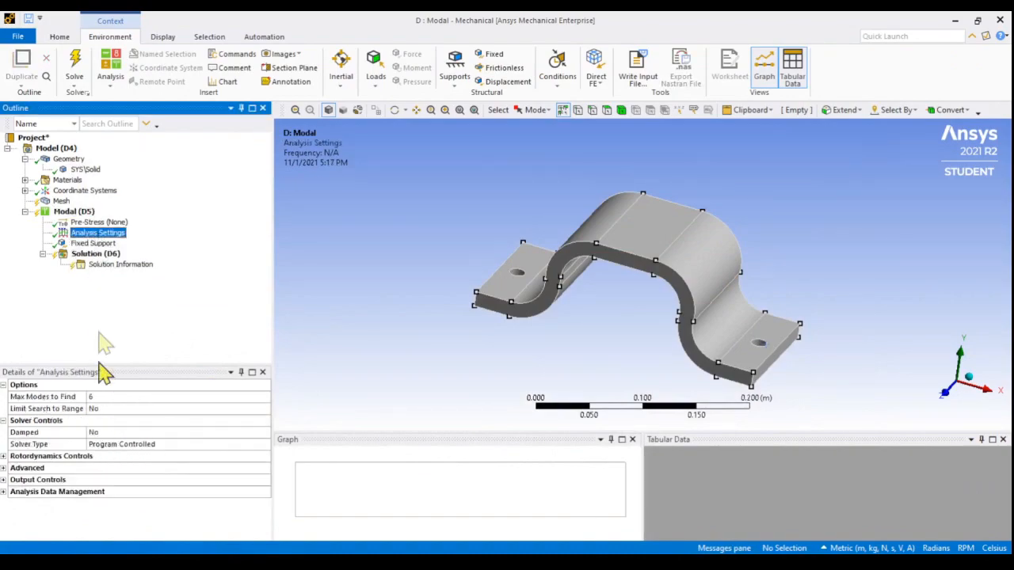
left_click(92, 397)
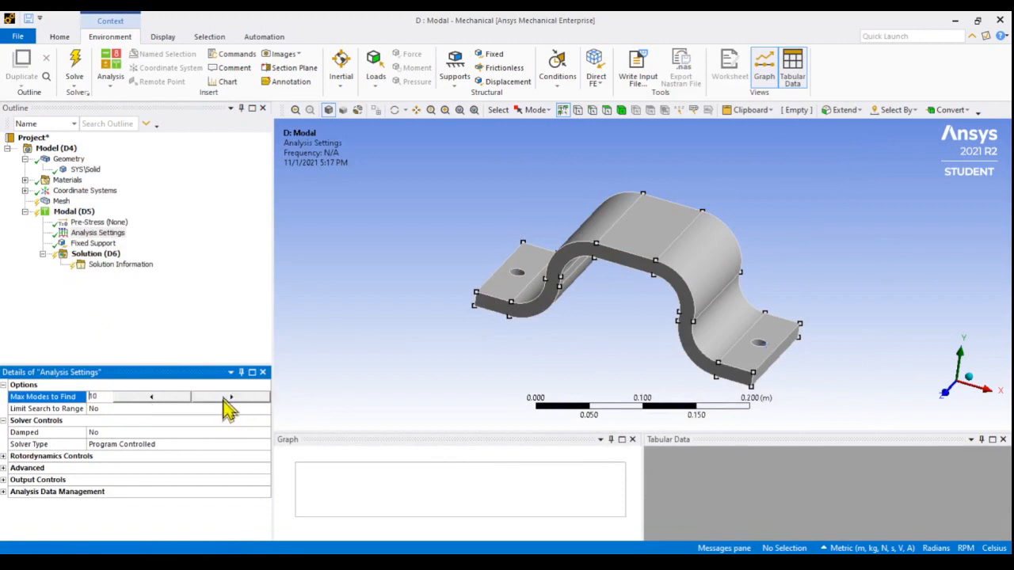
type("10")
left_click(190, 341)
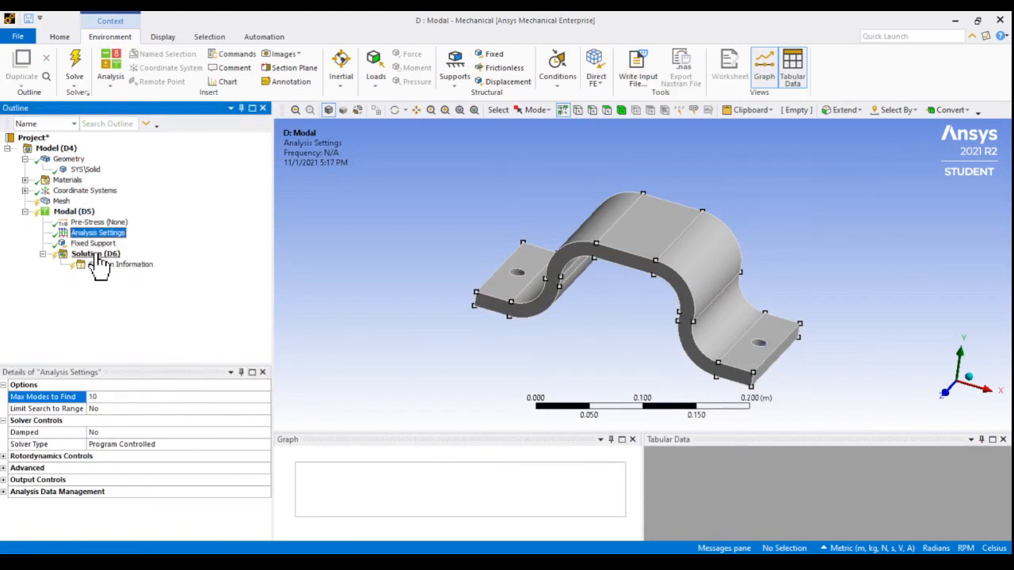
Insert a Total Deformation result in the Modal solution
left_click(62, 203)
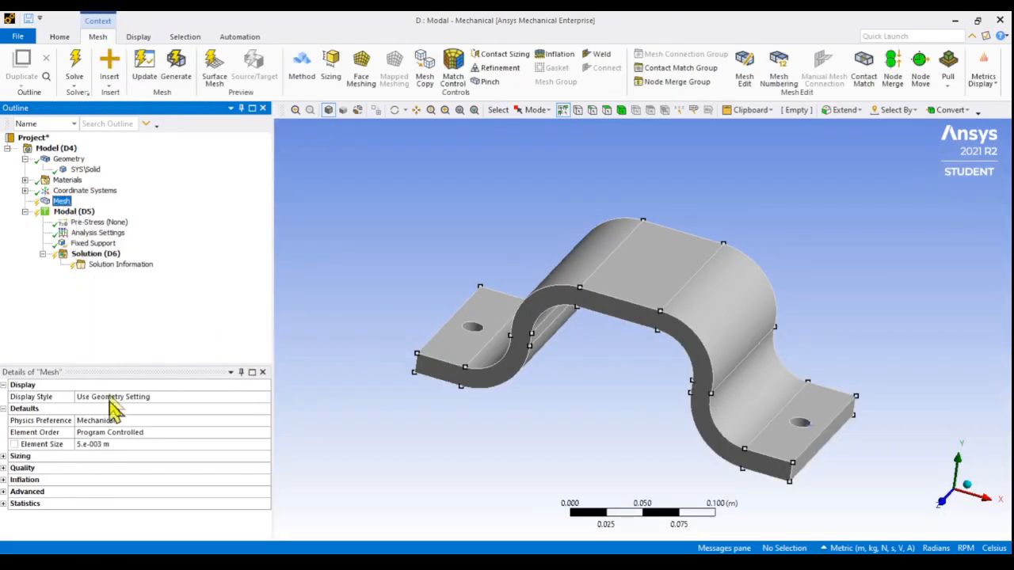
left_click(96, 255)
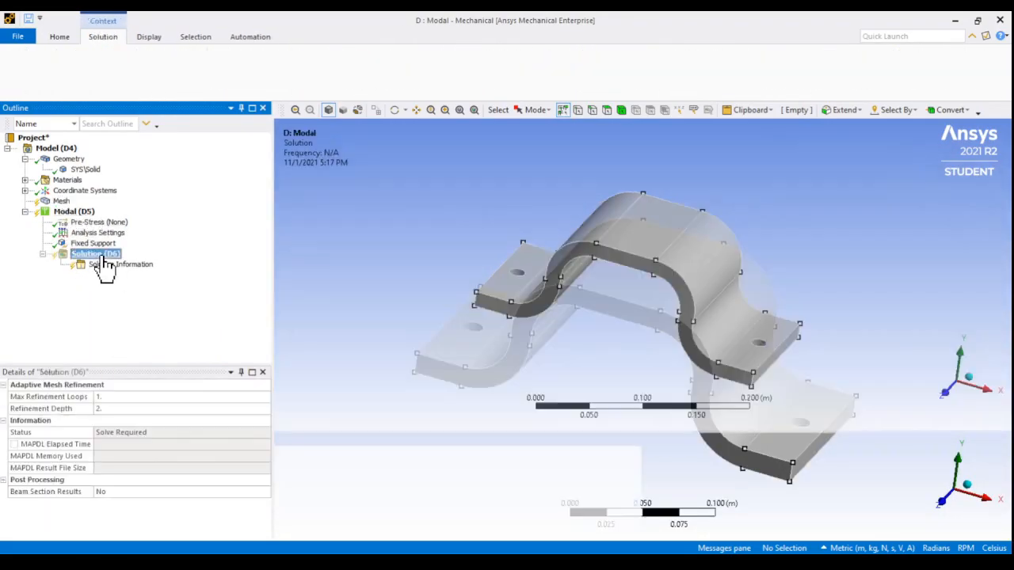
right_click(99, 255)
mouse_move(136, 266)
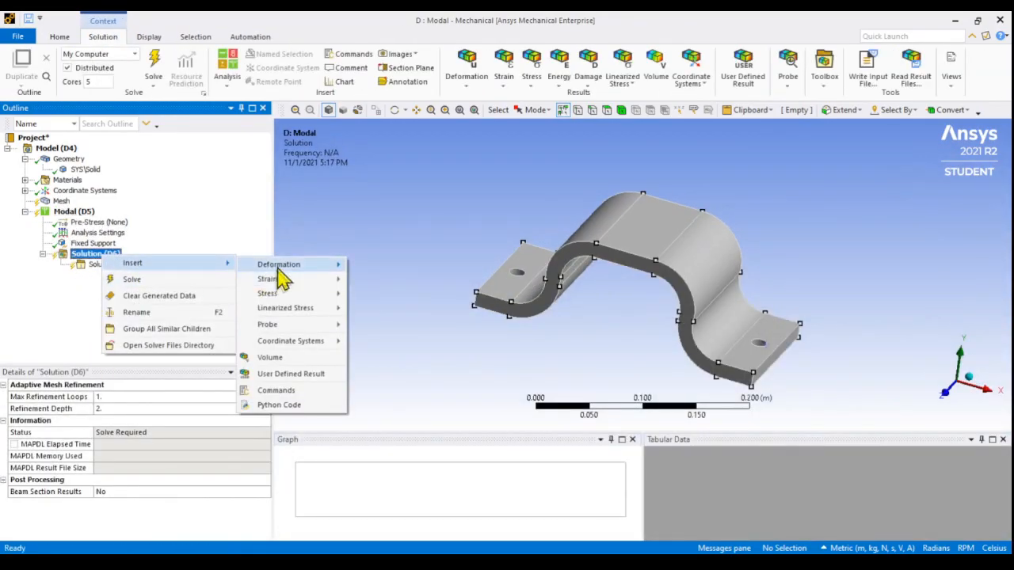
mouse_move(283, 266)
left_click(366, 266)
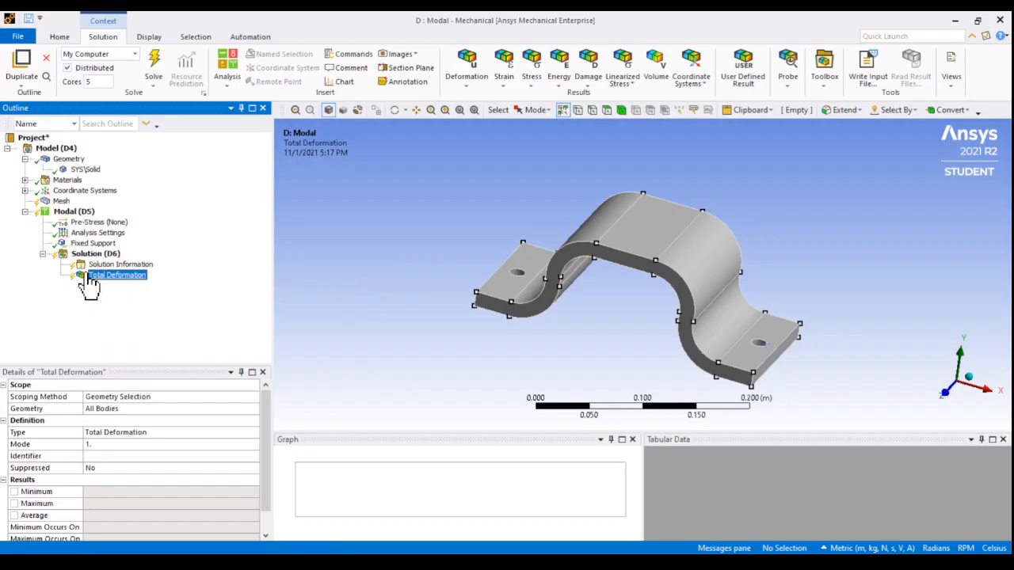
Duplicate the Total Deformation result nine times to have ten results in the solution
left_click(23, 68)
left_click(23, 68)
left_click(23, 67)
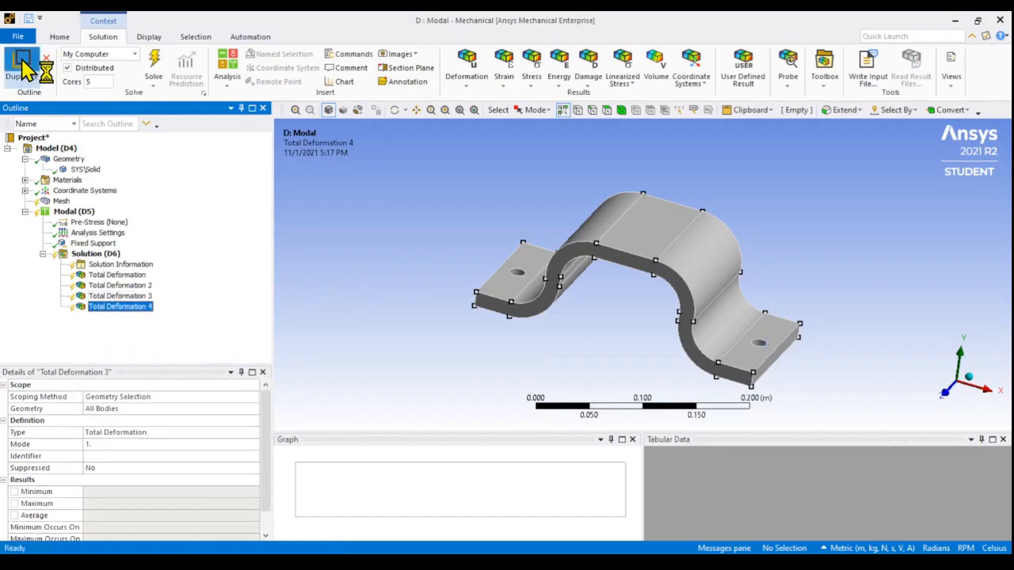
left_click(23, 67)
left_click(23, 68)
left_click(23, 67)
left_click(23, 68)
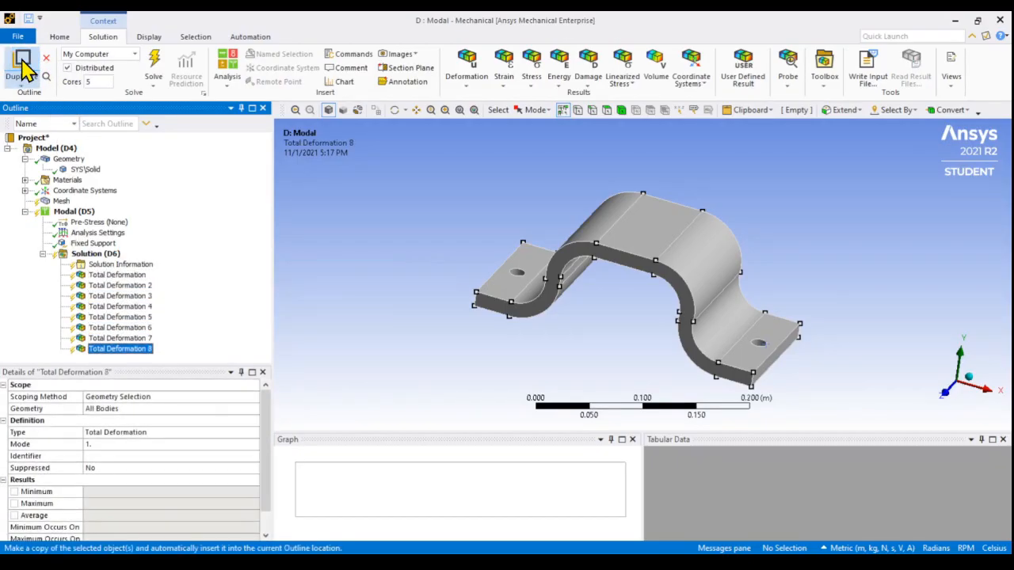
left_click(23, 67)
left_click(23, 68)
Assign modes 2 through 10 to the Total Deformation 2 through Total Deformation 10 results, matching each result's number
left_click(118, 254)
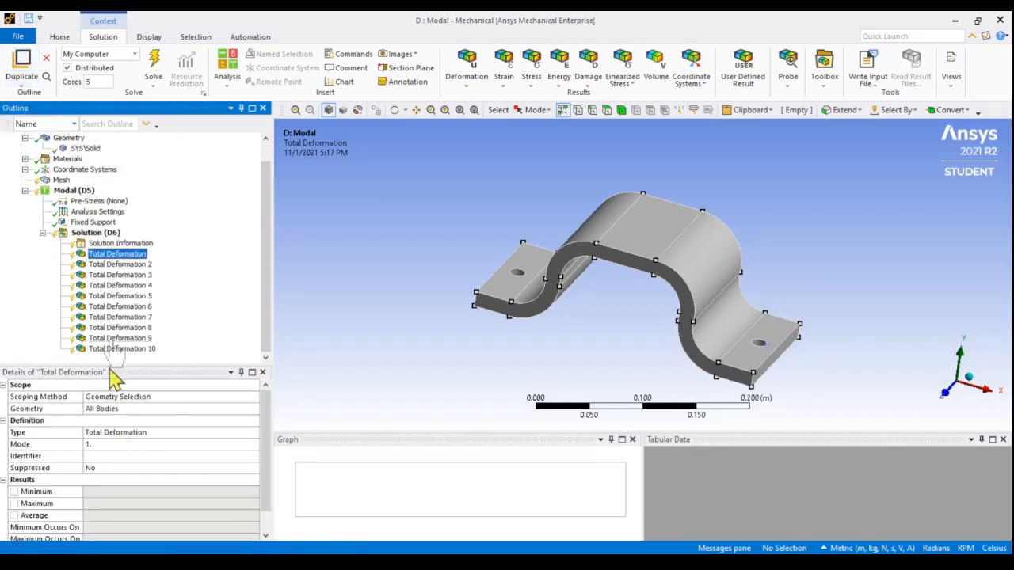
left_click(111, 264)
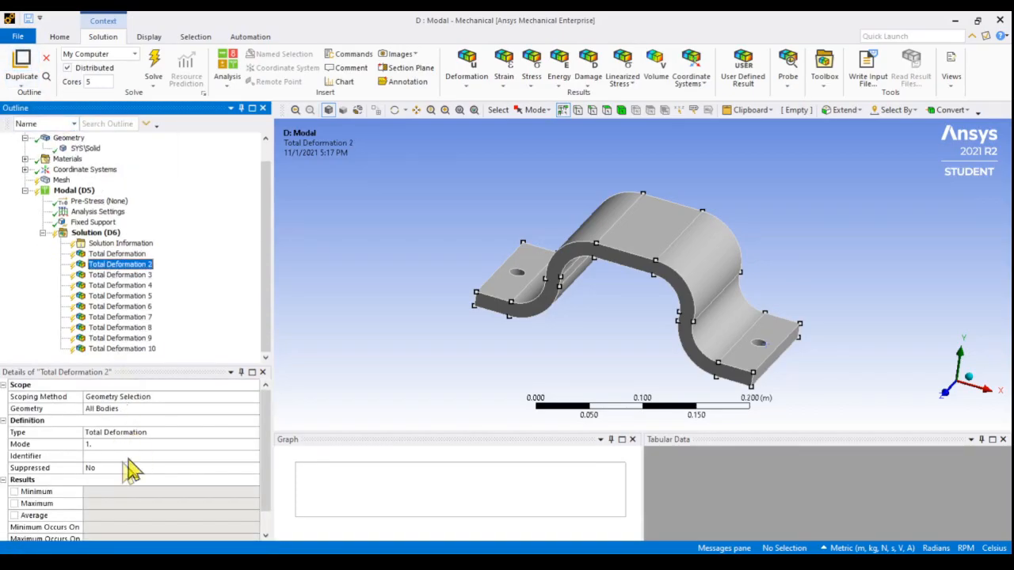
left_click(103, 444)
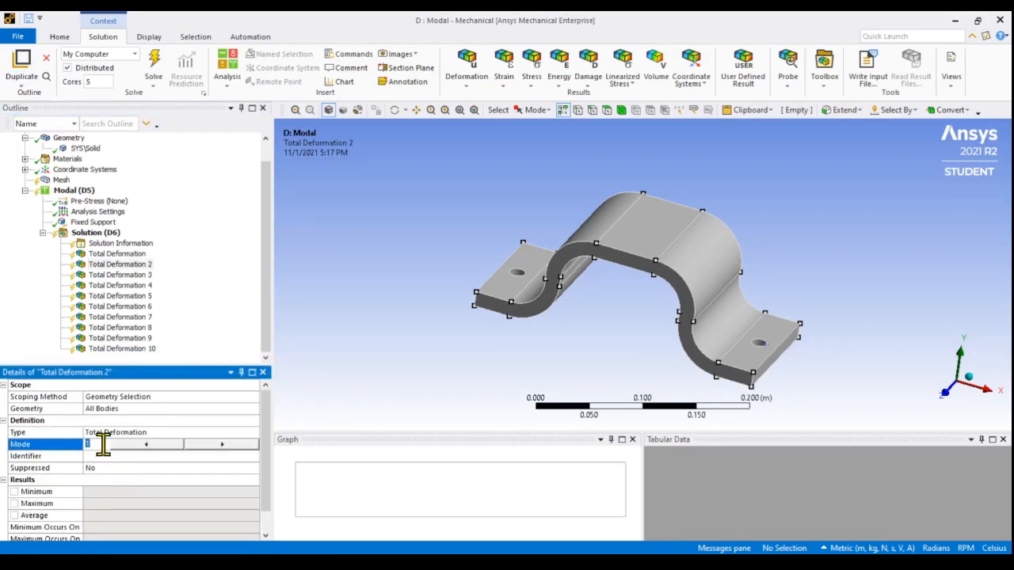
type("2")
key("Return")
left_click(119, 275)
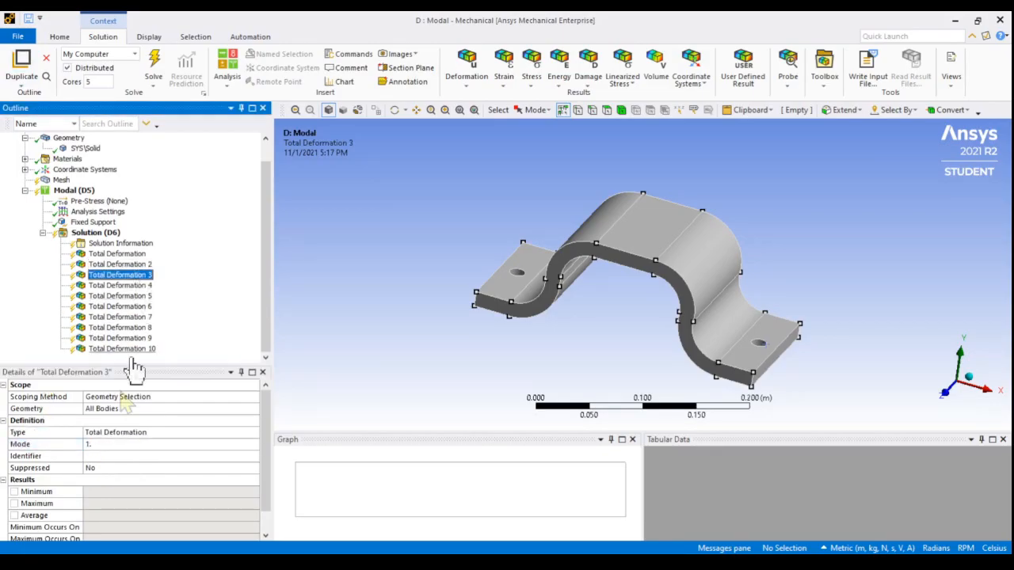
left_click(103, 444)
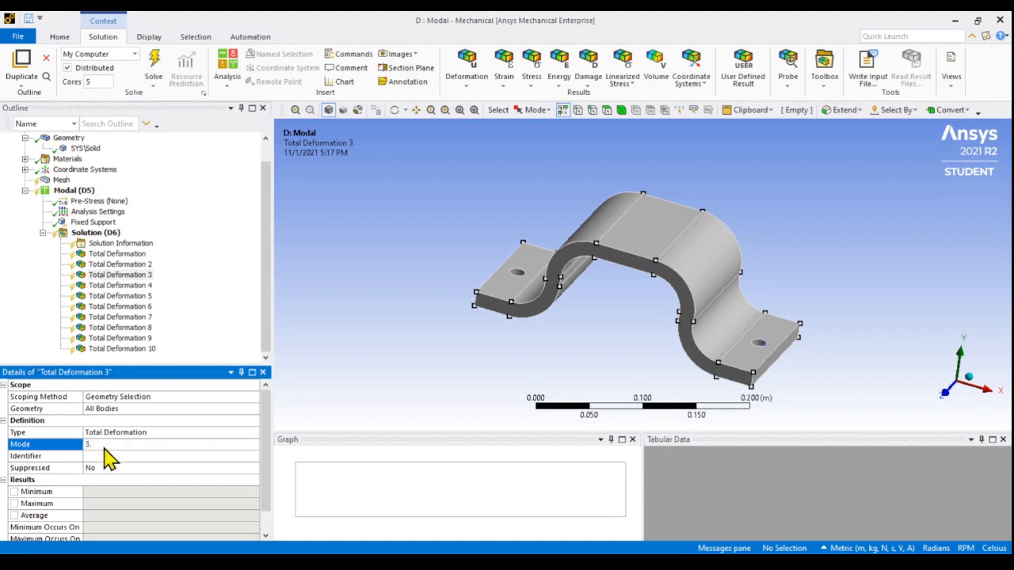
left_click(140, 285)
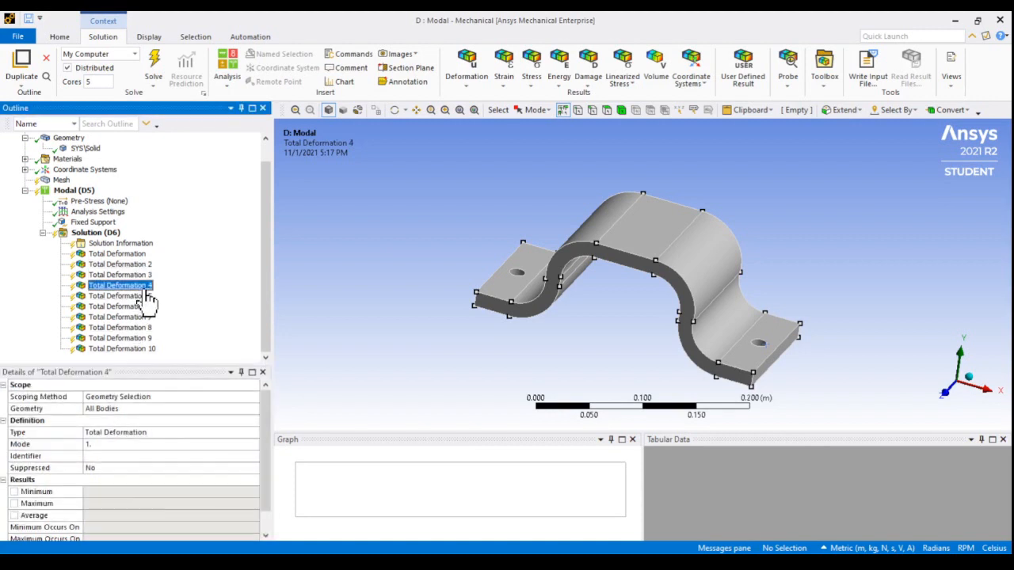
left_click(102, 446)
type("4")
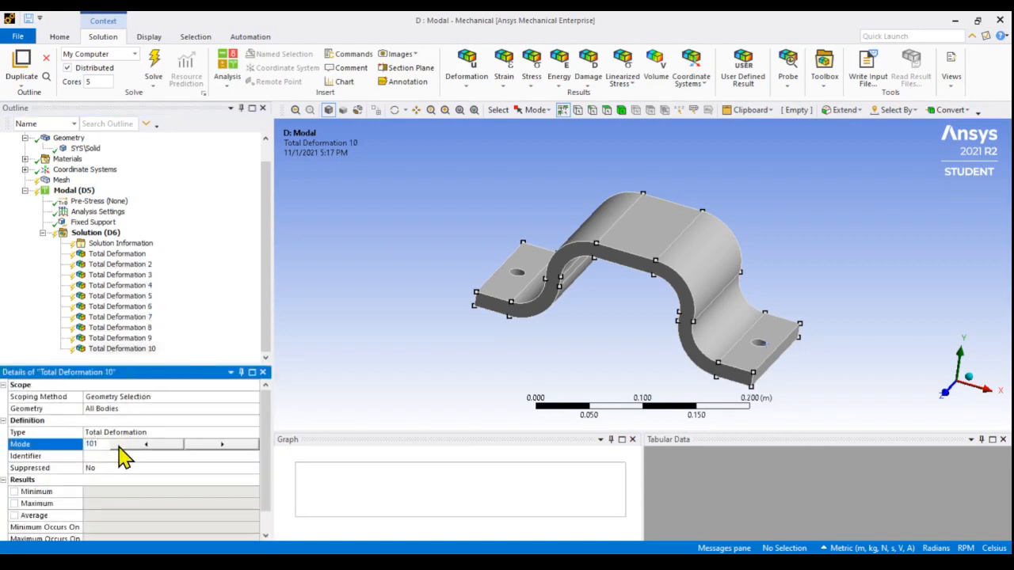
key("Return")
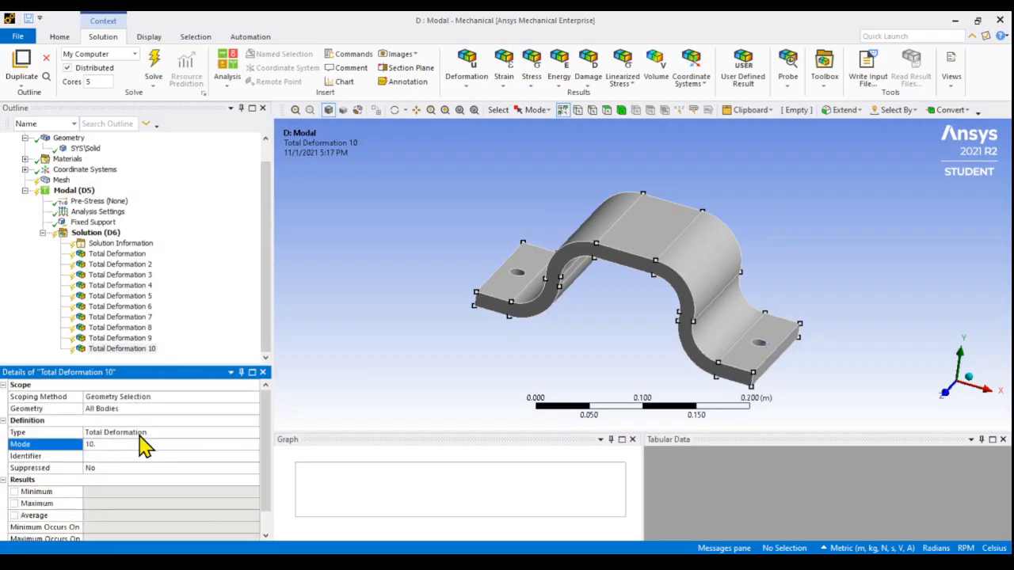
Solve the modal analysis and animate the Total Deformation result of the first mode
left_click(156, 70)
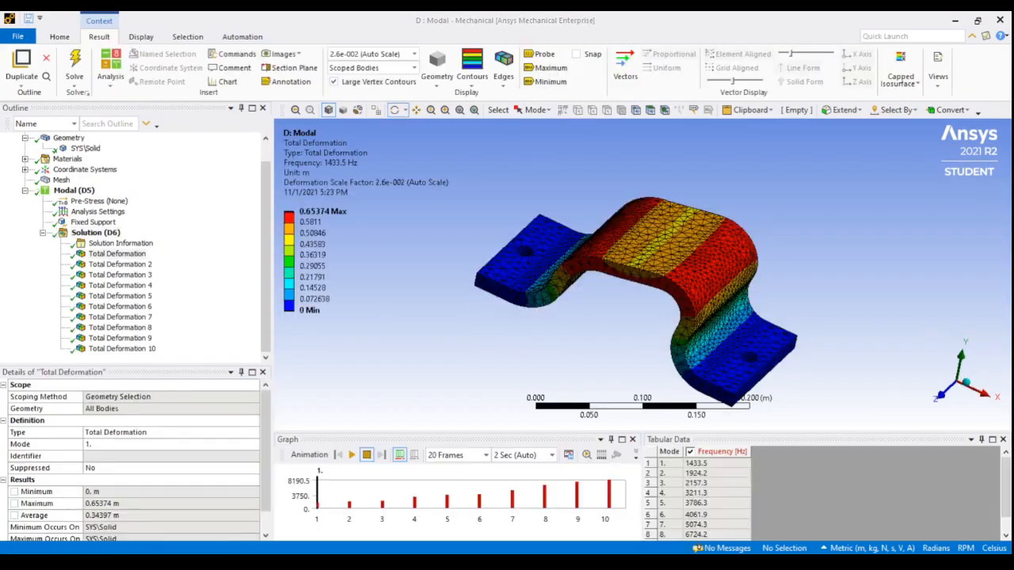
mouse_move(419, 287)
left_mouse_down()
mouse_move(428, 267)
mouse_move(402, 289)
left_mouse_up()
left_click(117, 254)
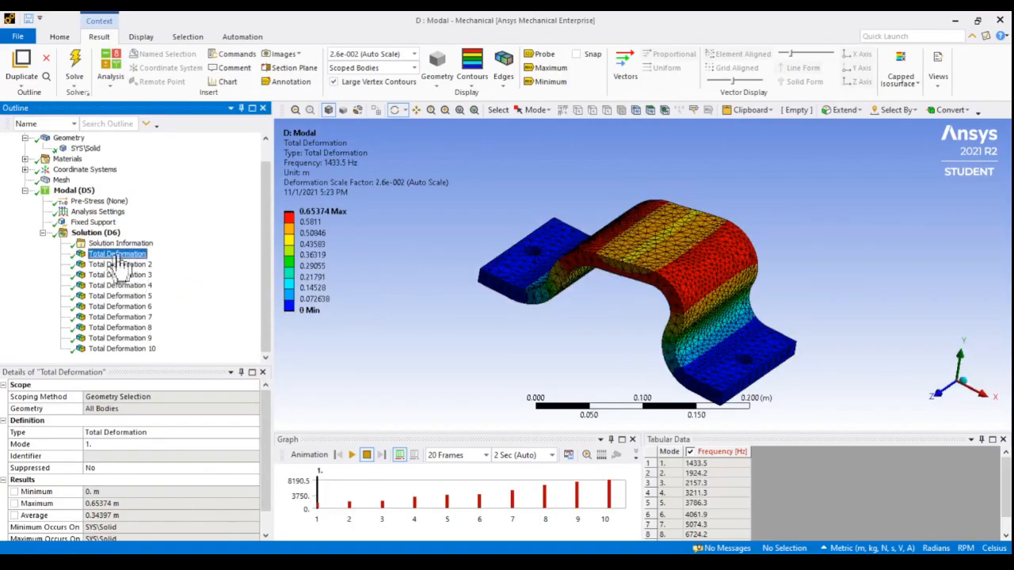
left_click(351, 455)
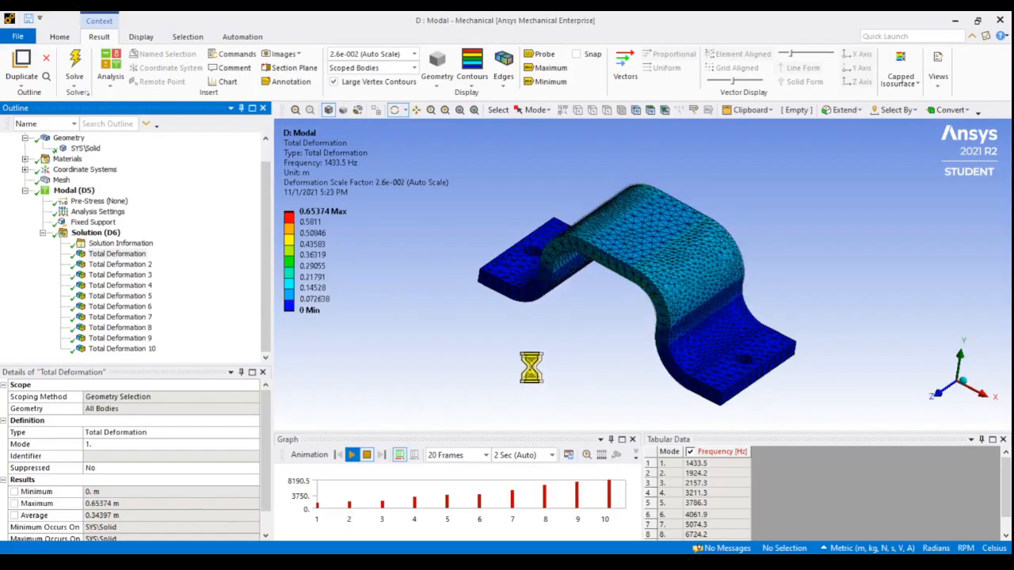
Inspect the animated first-mode deformation from several angles, returning to Ansys Mechanical from the presentation with the bracket task
left_click_drag(583, 354, 595, 335)
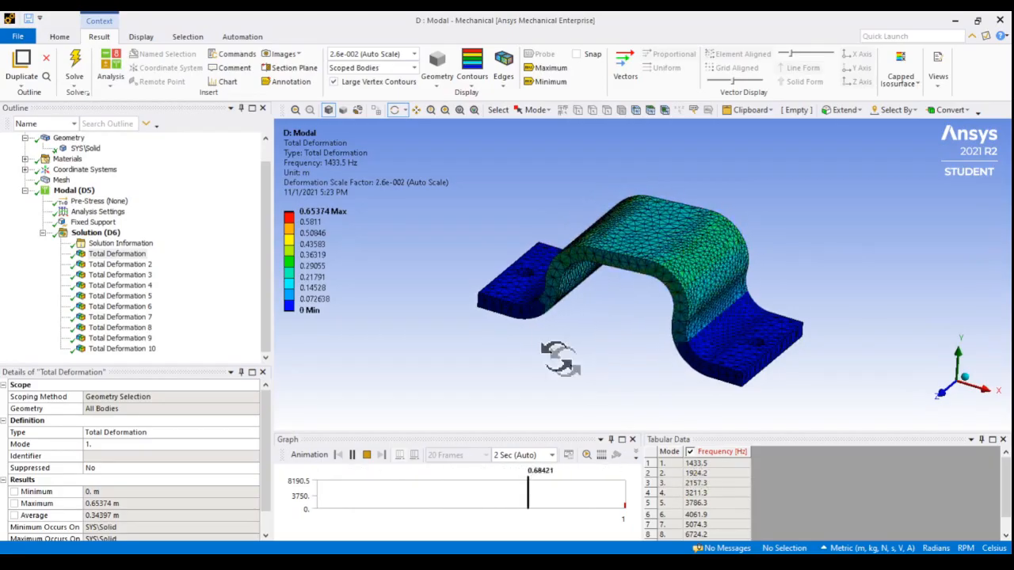
left_click_drag(550, 346, 594, 335)
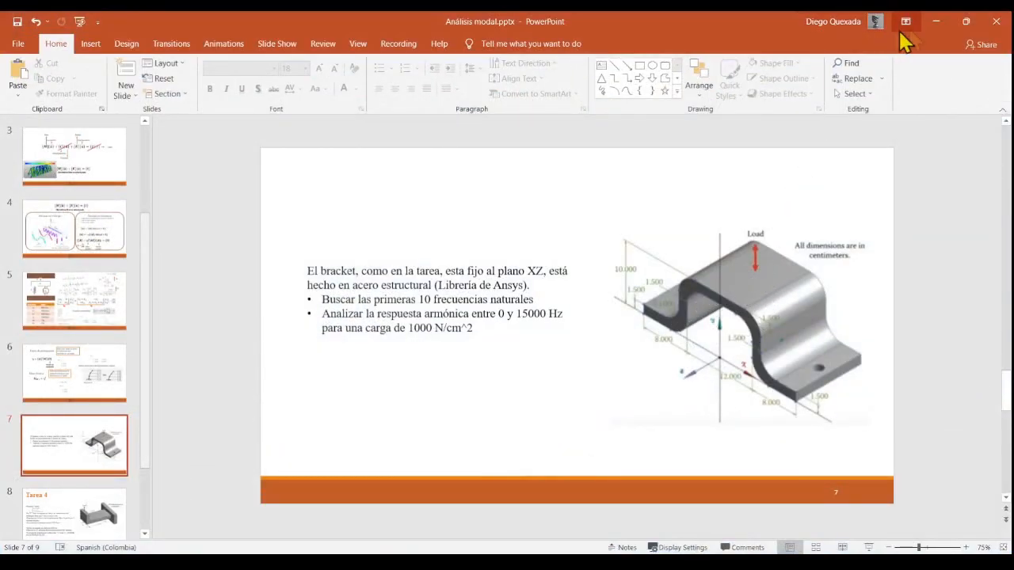
left_click(936, 21)
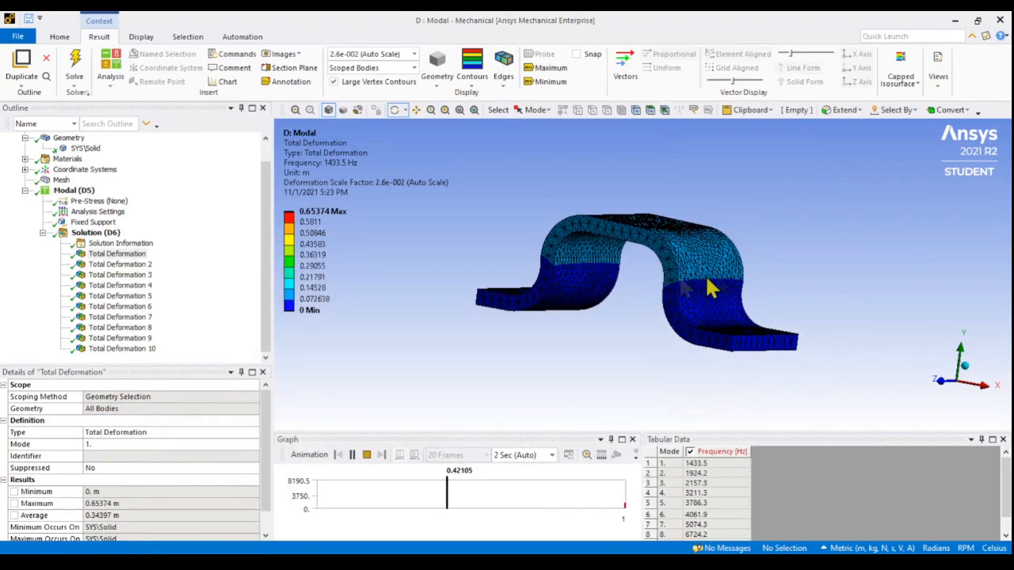
left_click_drag(577, 209, 515, 226)
Animate the Total Deformation 2 and Total Deformation 3 results and inspect the bracket's second and third mode shapes
left_click(127, 264)
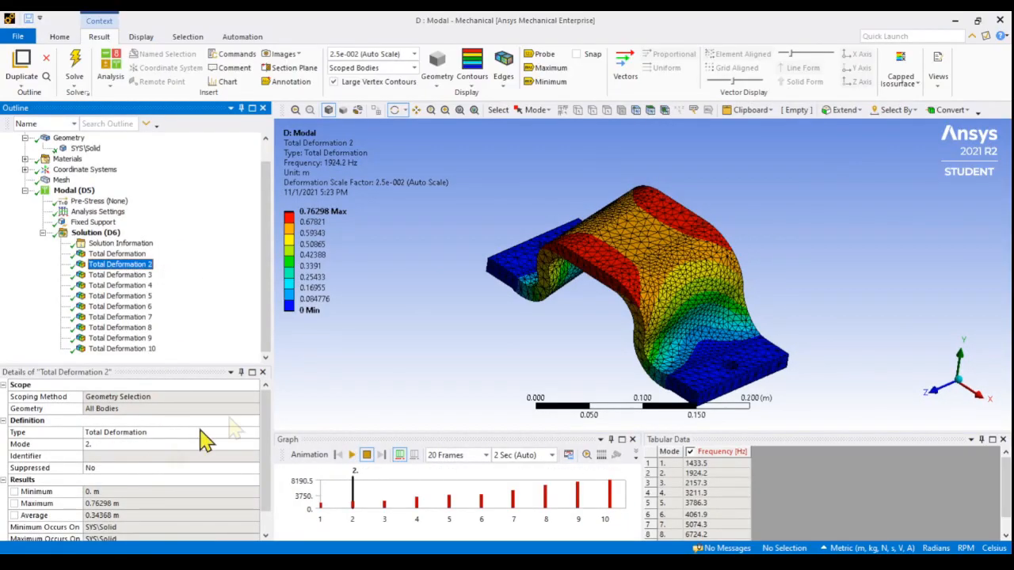
left_click(351, 454)
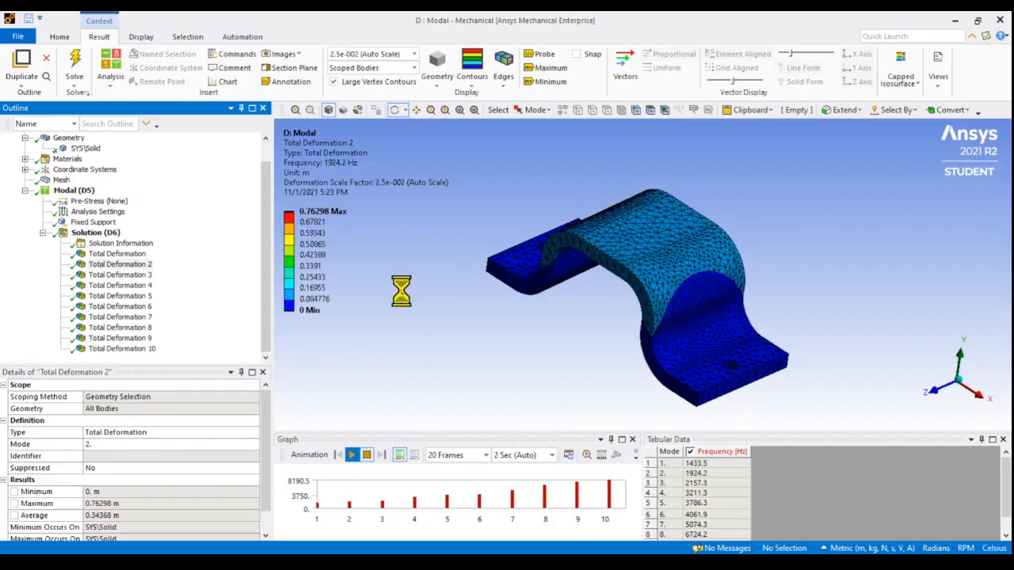
left_click_drag(457, 283, 347, 310)
left_click(120, 275)
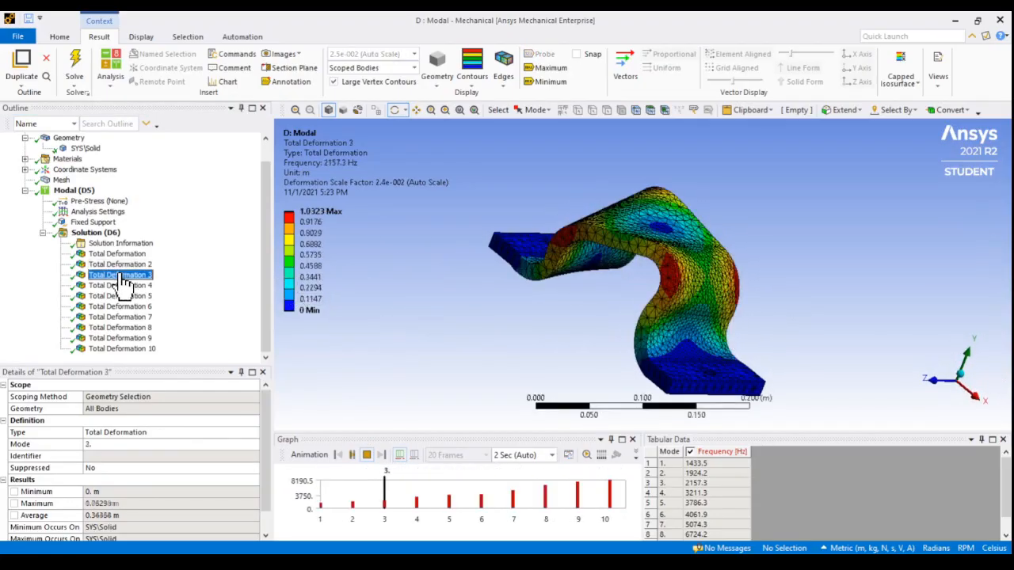
left_click(350, 457)
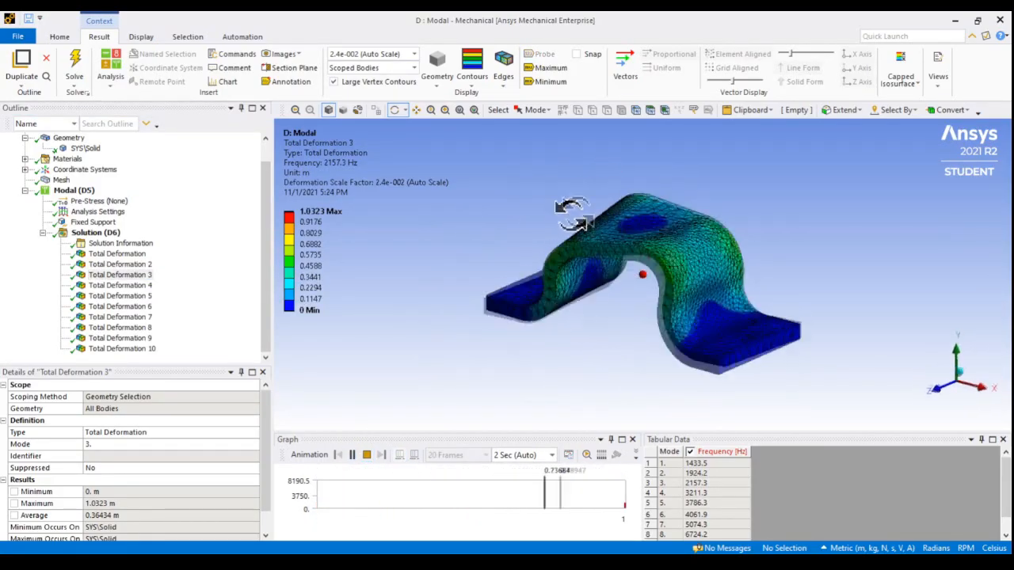
Animate the Total Deformation 4 result and examine the fourth mode's motion from different angles
left_click(145, 285)
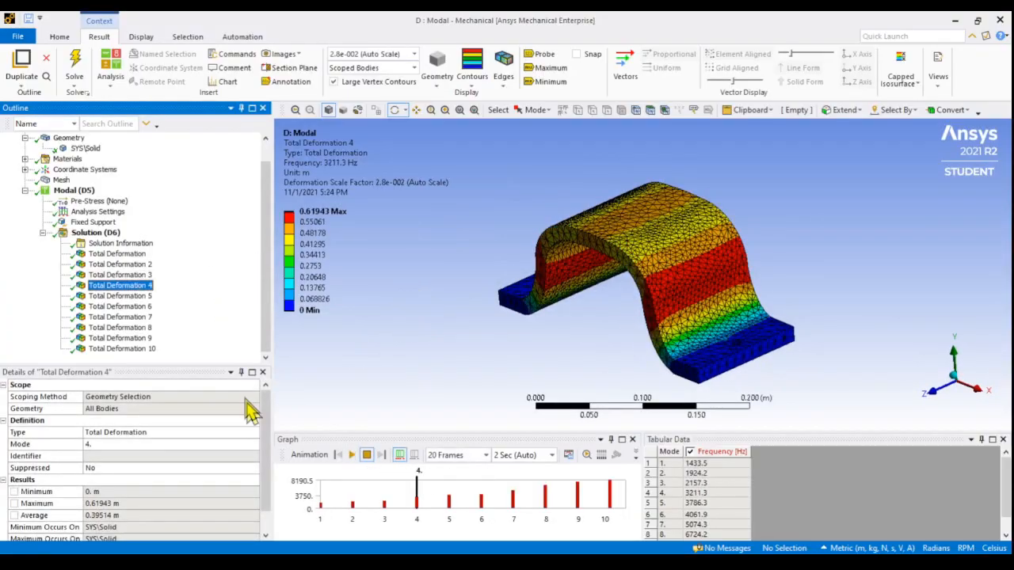
left_click(351, 456)
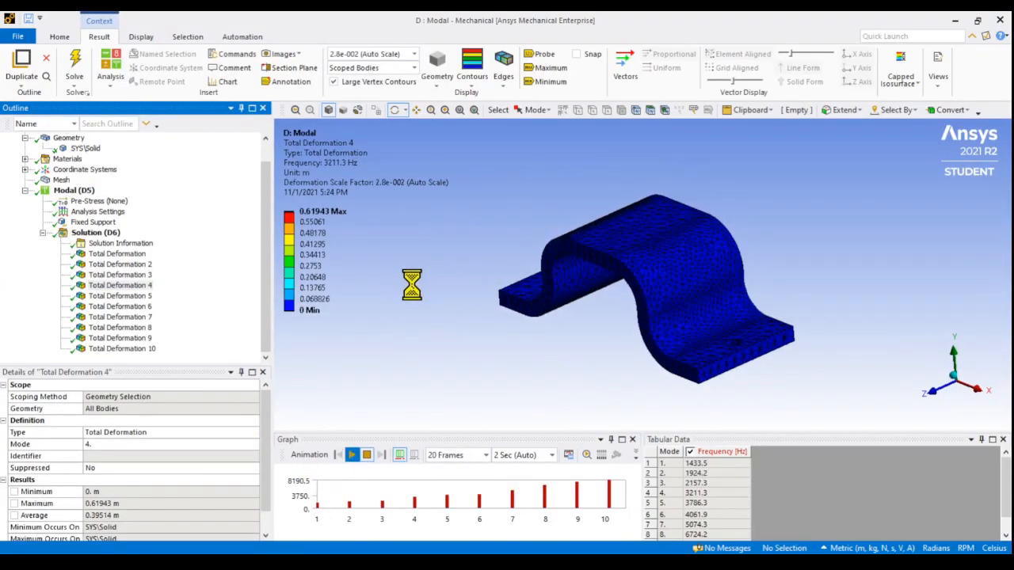
left_click_drag(479, 267, 588, 226)
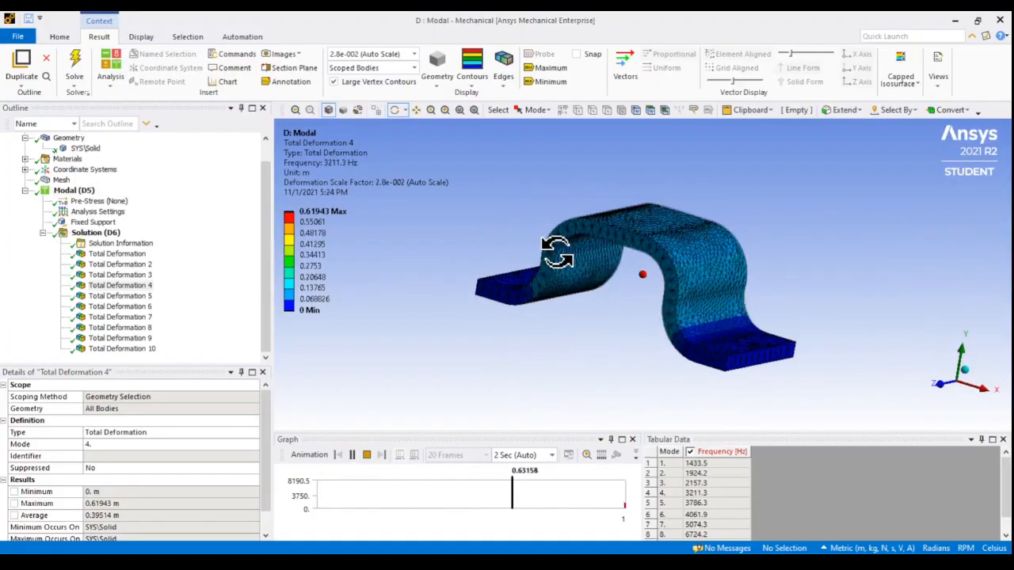
mouse_move(561, 257)
left_mouse_down()
mouse_move(585, 234)
mouse_move(564, 260)
left_mouse_up()
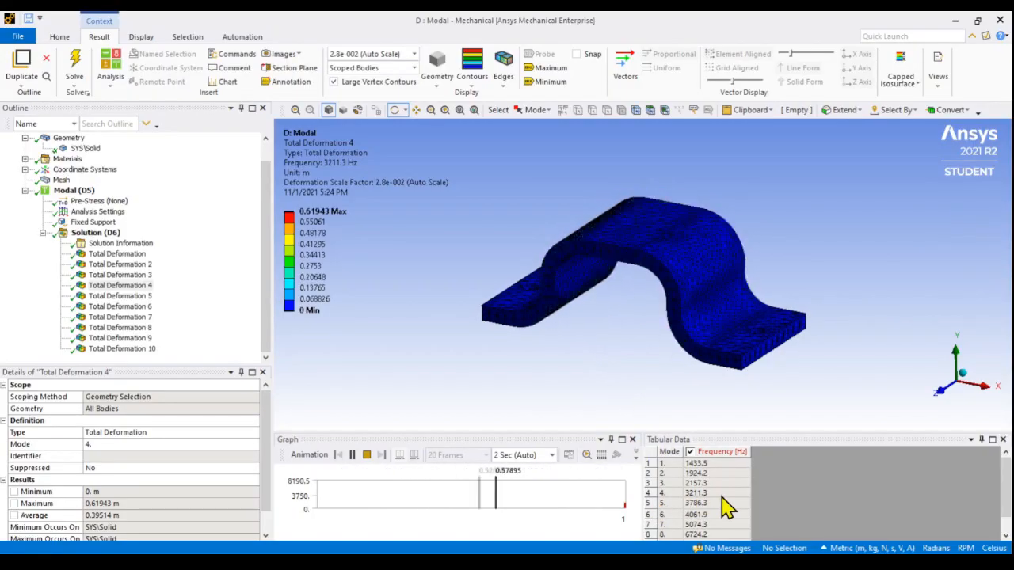
Animate the Total Deformation 5 and Total Deformation 6 results and inspect the fifth and sixth mode shapes
left_click(140, 298)
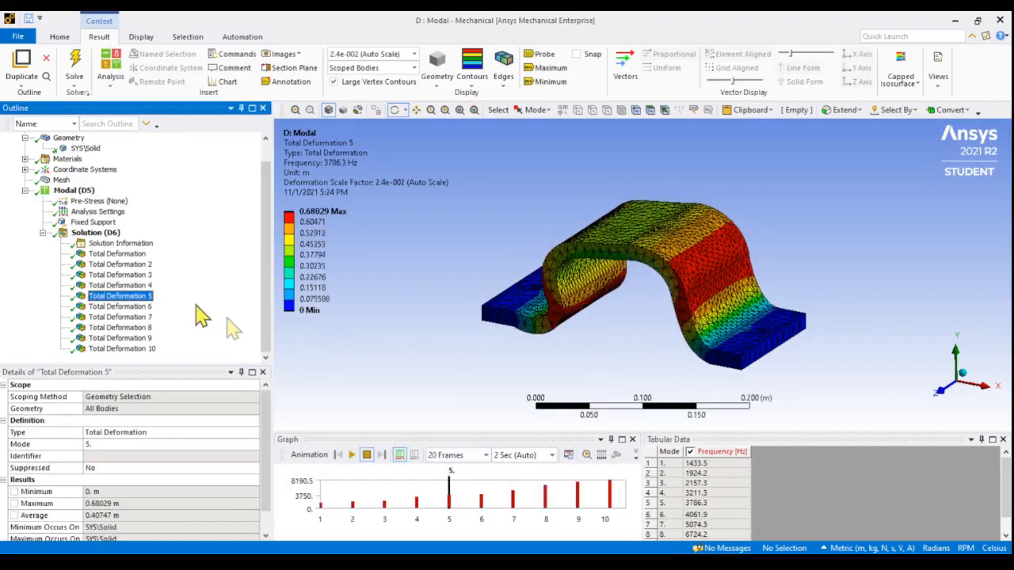
left_click(352, 456)
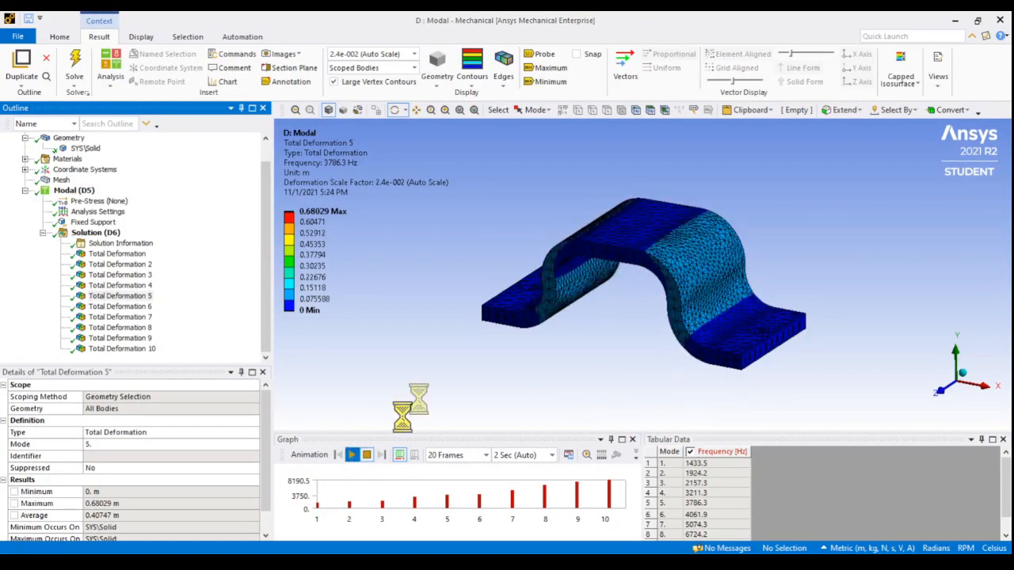
mouse_move(430, 356)
left_mouse_down()
mouse_move(412, 335)
mouse_move(451, 357)
mouse_move(515, 362)
mouse_move(480, 340)
mouse_move(444, 347)
mouse_move(446, 367)
left_mouse_up()
left_click(123, 307)
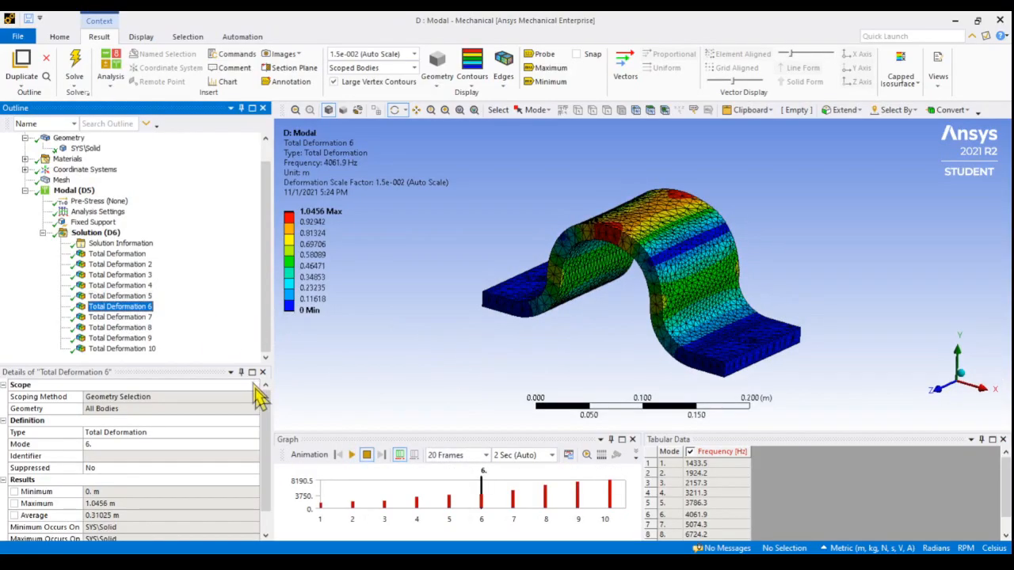
left_click(351, 454)
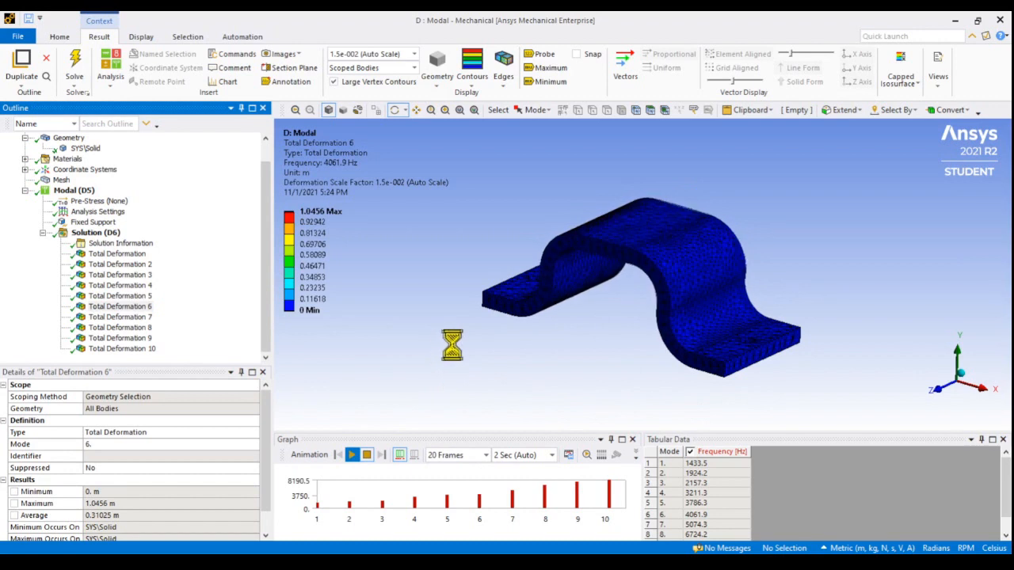
mouse_move(483, 340)
left_mouse_down()
mouse_move(514, 321)
mouse_move(464, 306)
mouse_move(464, 274)
mouse_move(366, 327)
mouse_move(485, 336)
mouse_move(389, 349)
mouse_move(421, 373)
mouse_move(408, 345)
mouse_move(367, 357)
mouse_move(457, 333)
left_mouse_up()
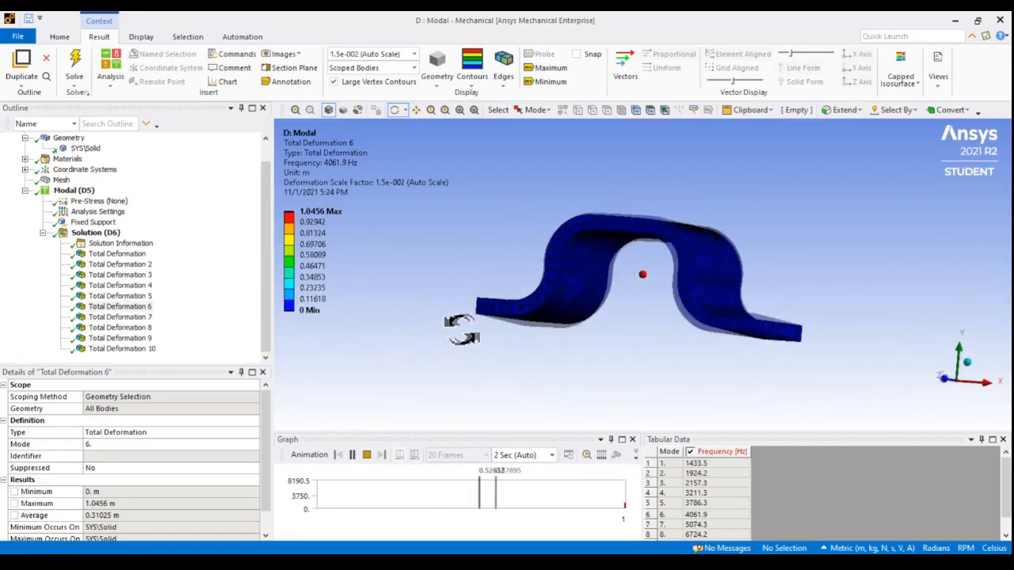
Animate the Total Deformation 7 and Total Deformation 8 results and inspect the seventh and eighth mode shapes
left_click(127, 317)
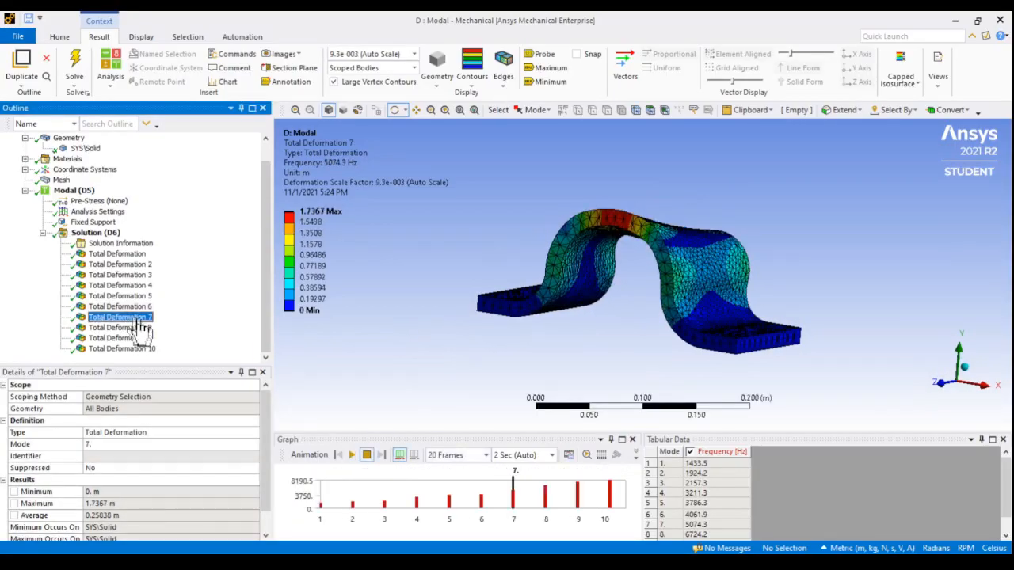
left_click(351, 455)
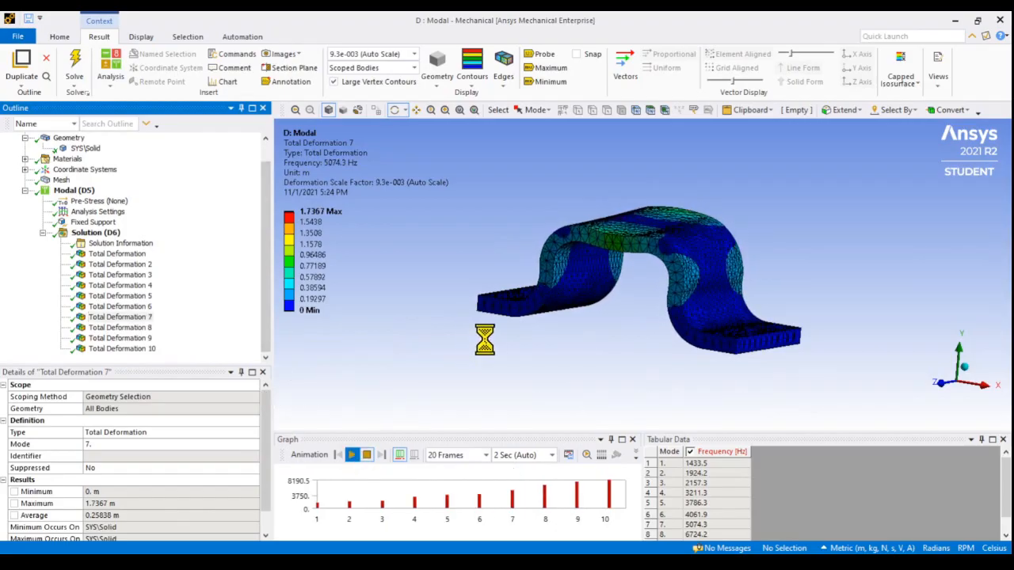
left_click_drag(419, 367, 538, 326)
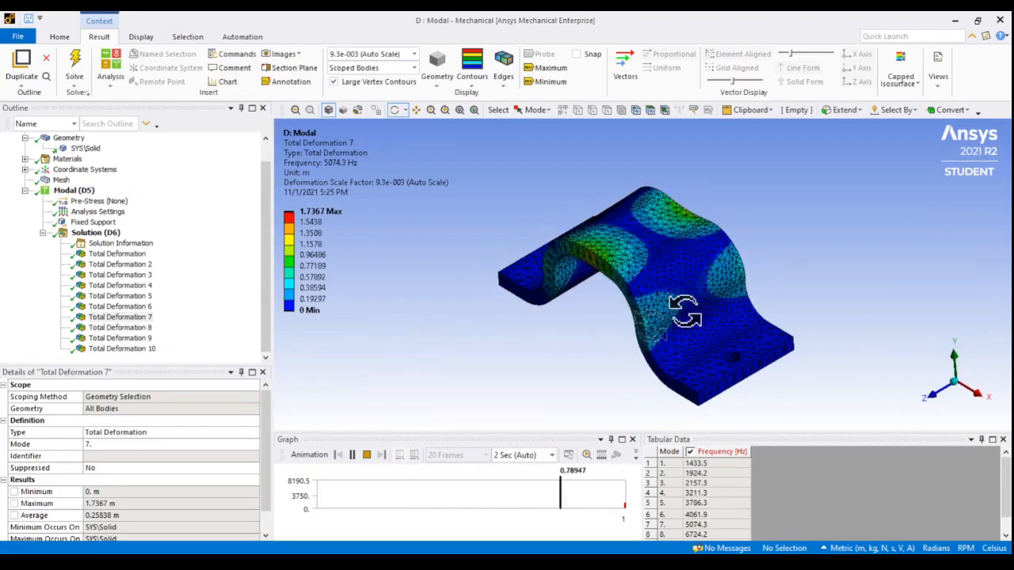
left_click(136, 327)
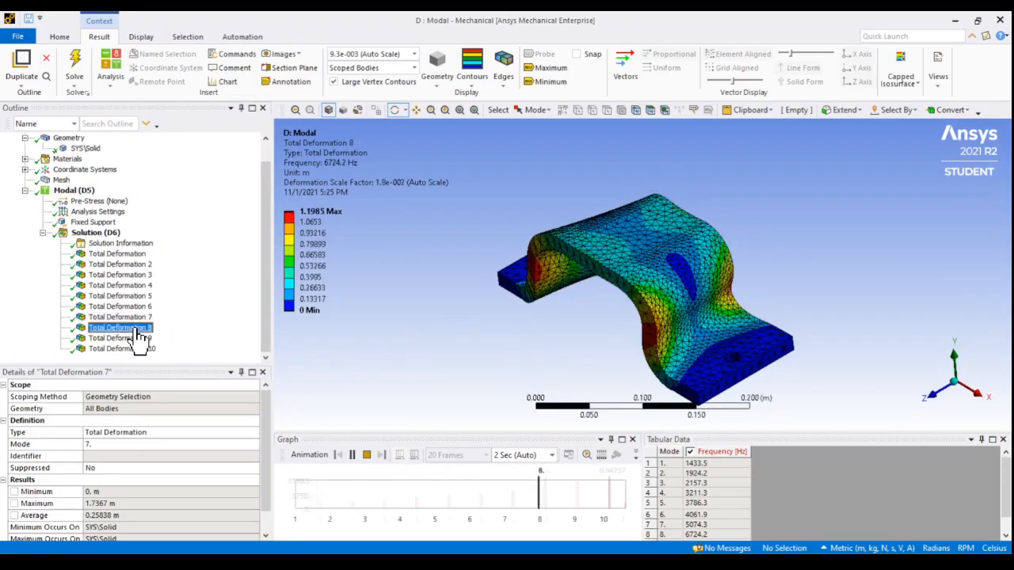
left_click(351, 456)
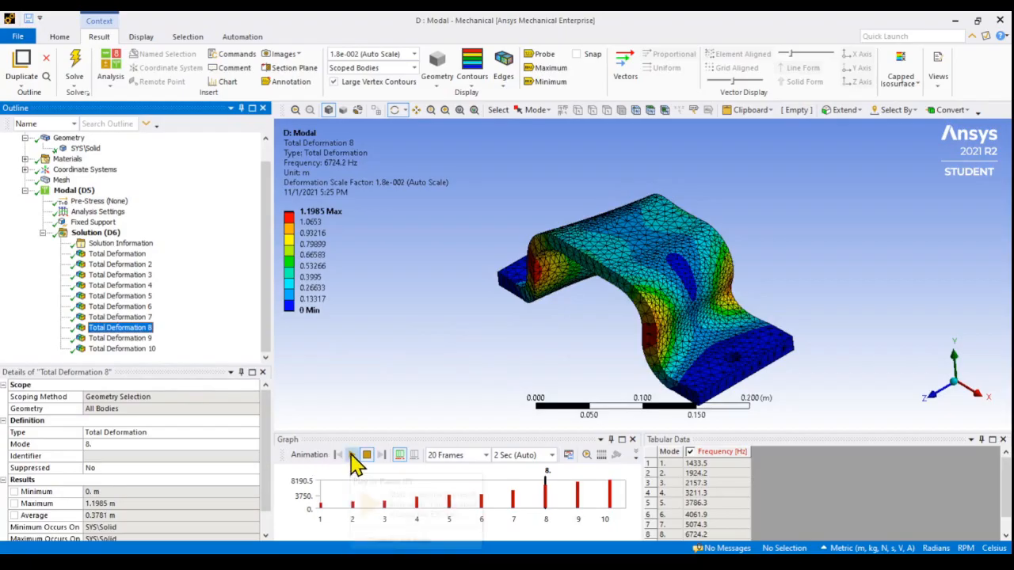
left_click_drag(482, 344, 460, 332)
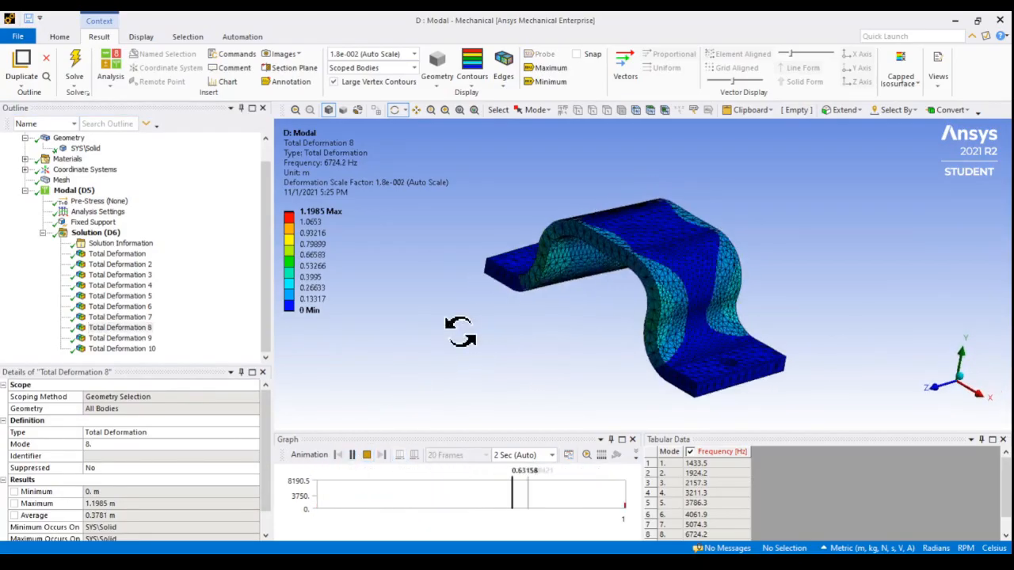
Animate the Total Deformation 9 and Total Deformation 10 results to inspect their mode shapes, stopping the playback at the end
left_click(141, 340)
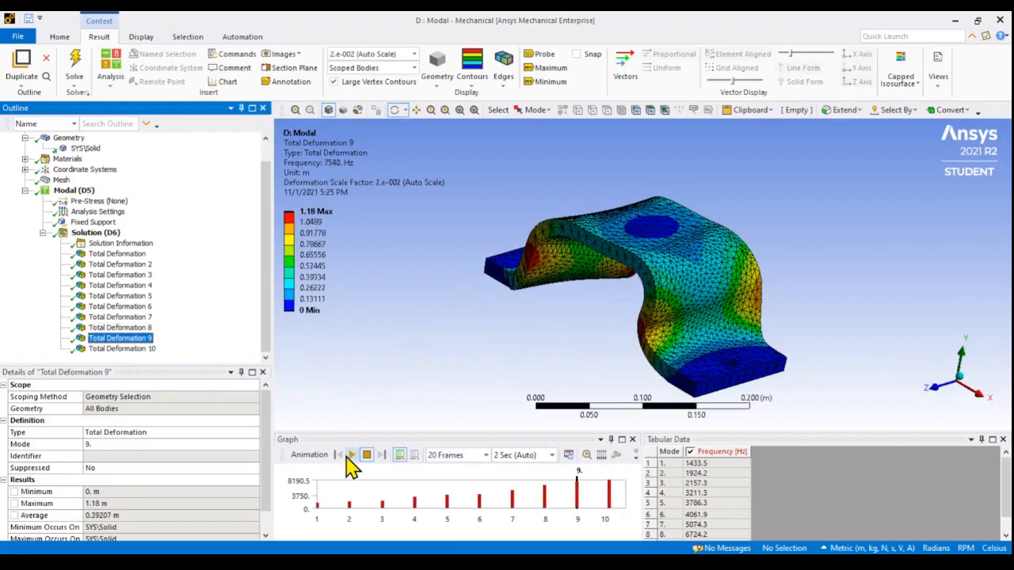
left_click(351, 454)
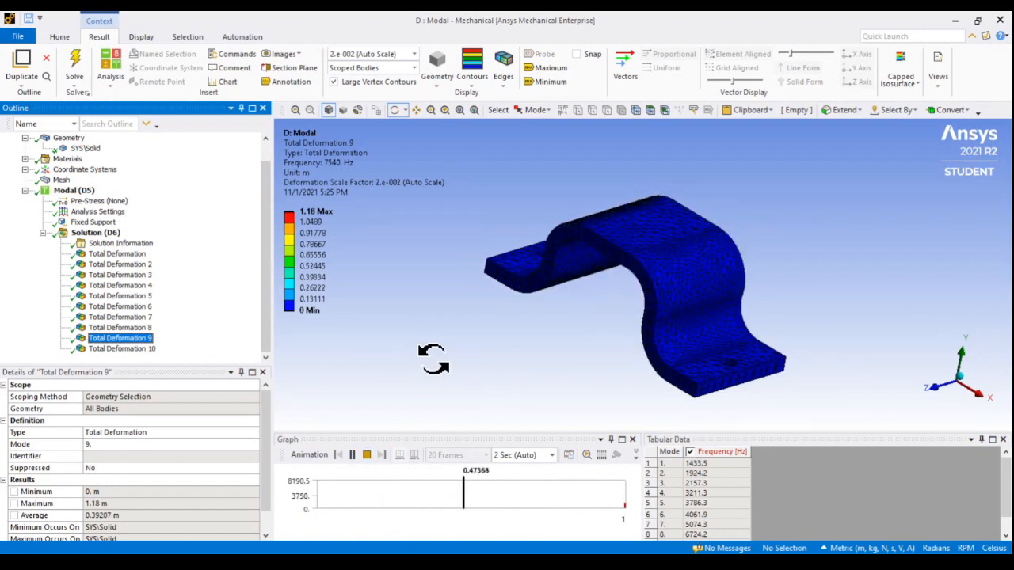
left_click(135, 349)
left_click(351, 455)
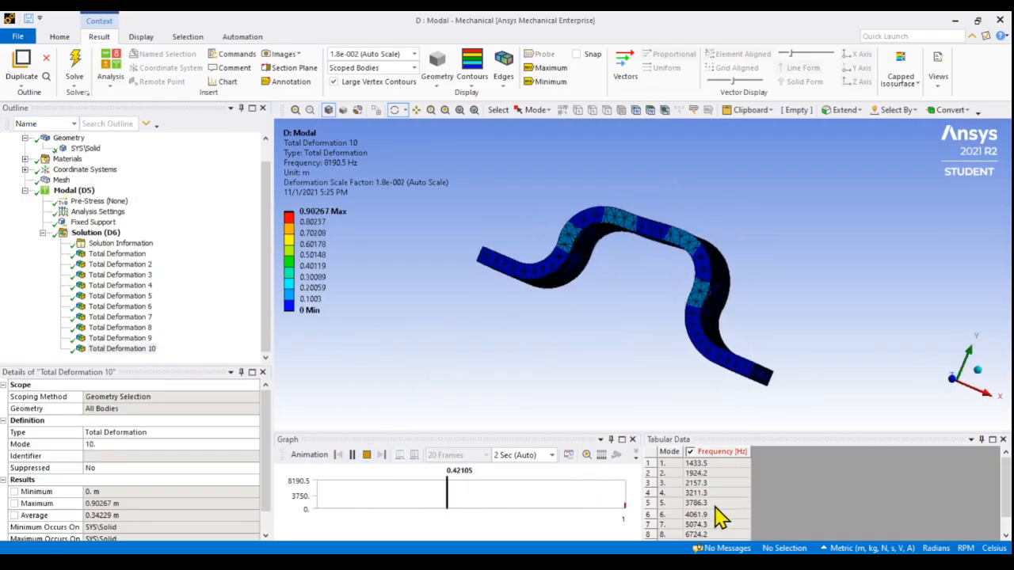
scroll(717, 527, "down", 1)
left_click_drag(523, 324, 466, 353)
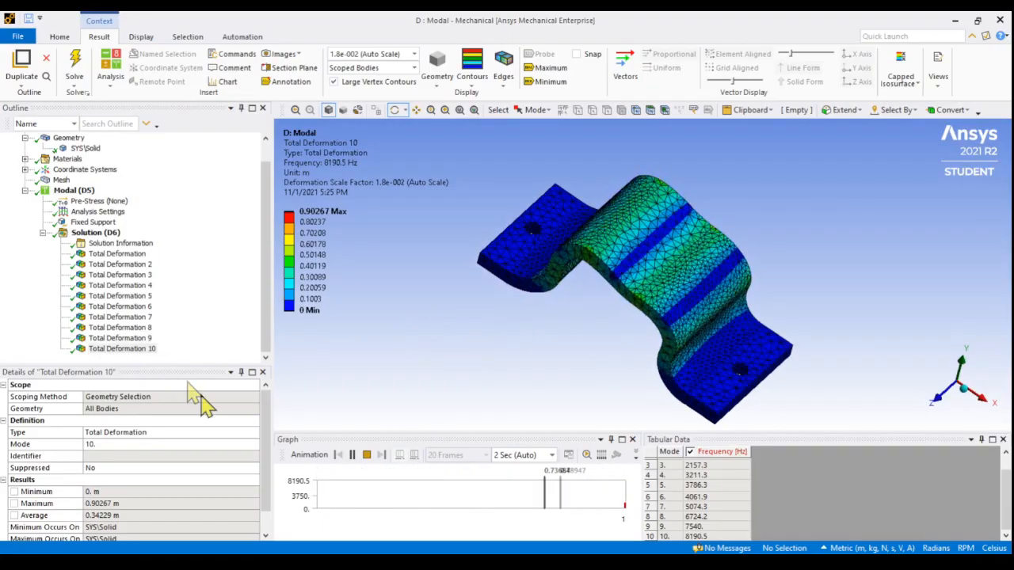
left_click(366, 455)
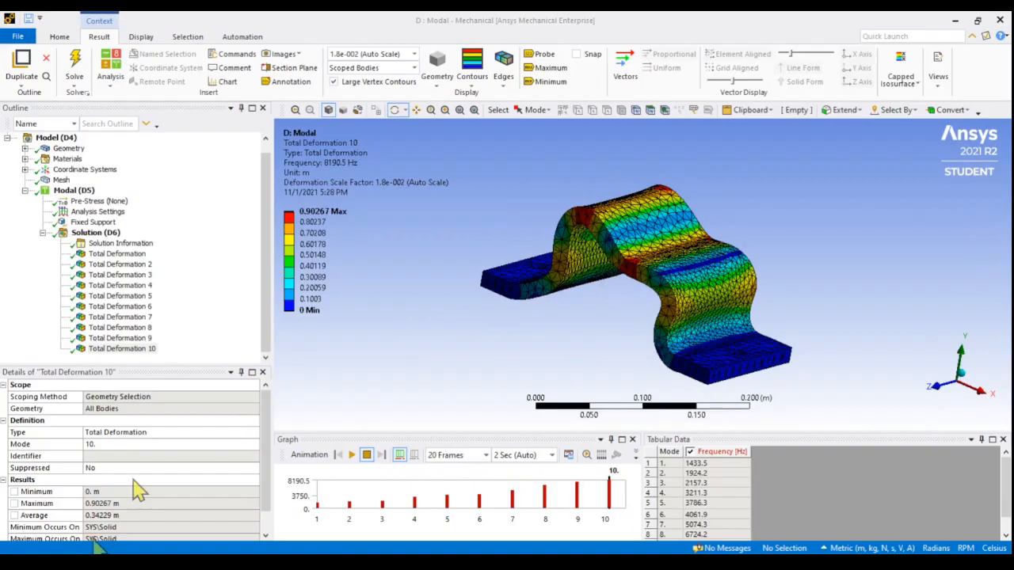
Open the modal Solution Information and examine the X-direction participation factor table, including the first mode's frequency and participation factor
left_click(114, 236)
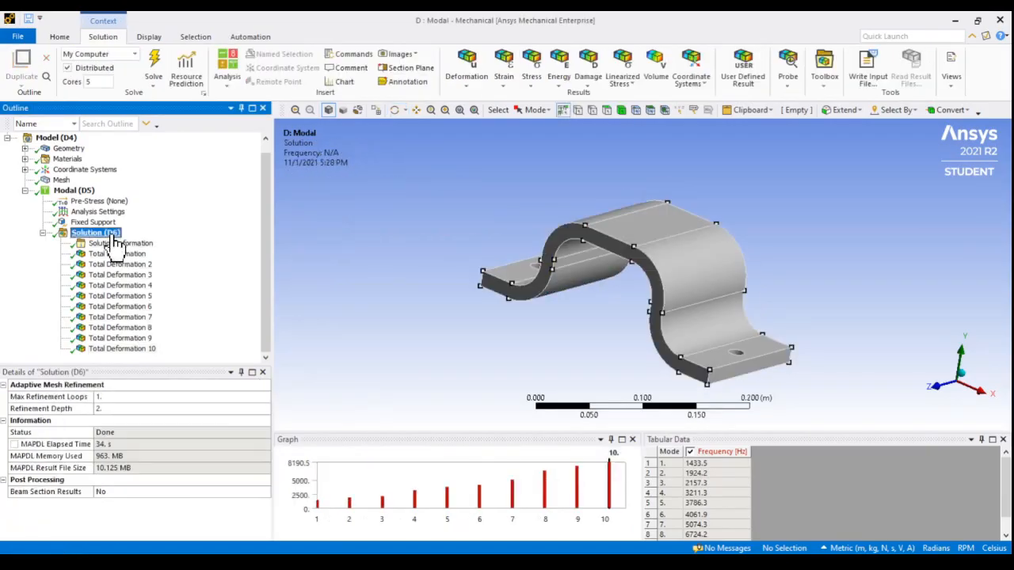
left_click(113, 245)
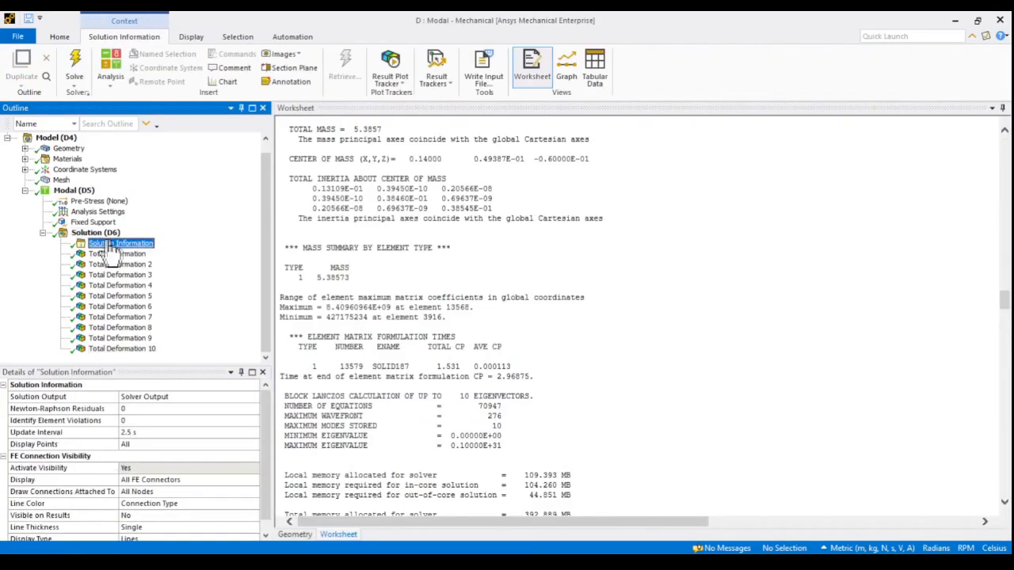
scroll(353, 313, "down", 10)
scroll(353, 313, "down", 8)
scroll(353, 313, "up", 5)
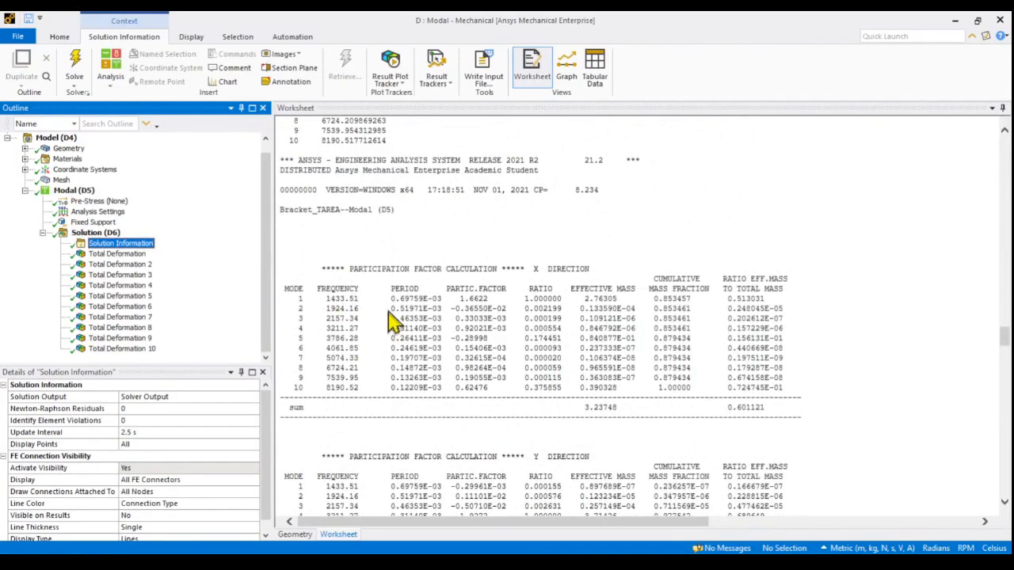
double_click(333, 302)
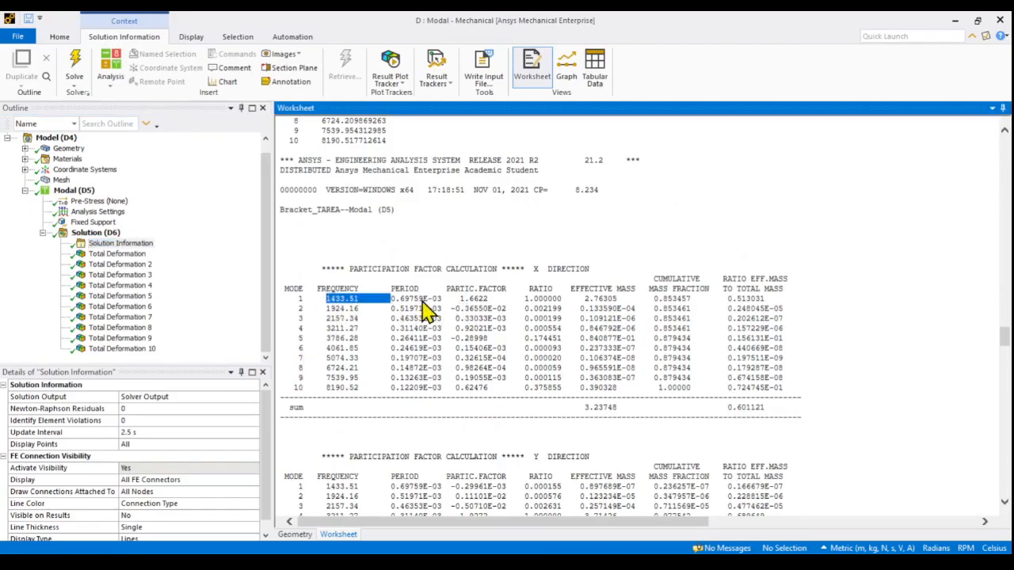
double_click(483, 300)
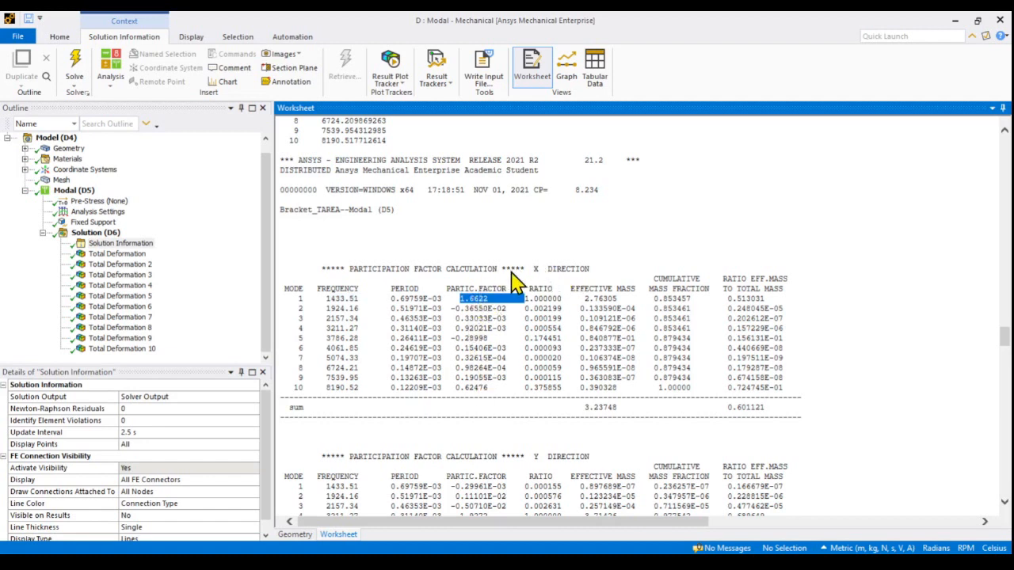
double_click(552, 279)
Review the Y, Z and rotational participation factor tables in the solver output and return to the X-direction table
scroll(487, 389, "down", 9)
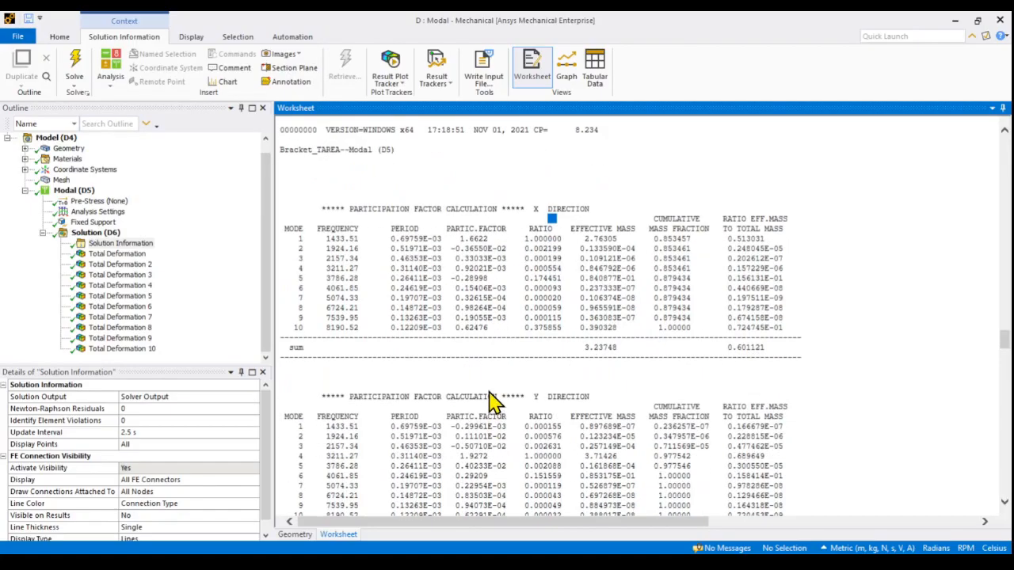
scroll(428, 372, "down", 3)
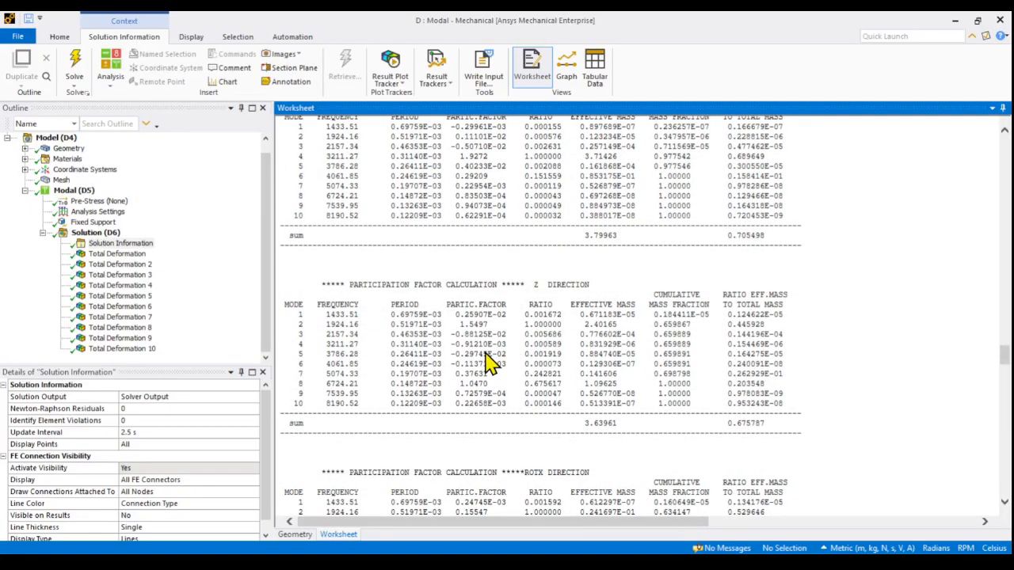
scroll(489, 364, "down", 2)
scroll(485, 365, "up", 9)
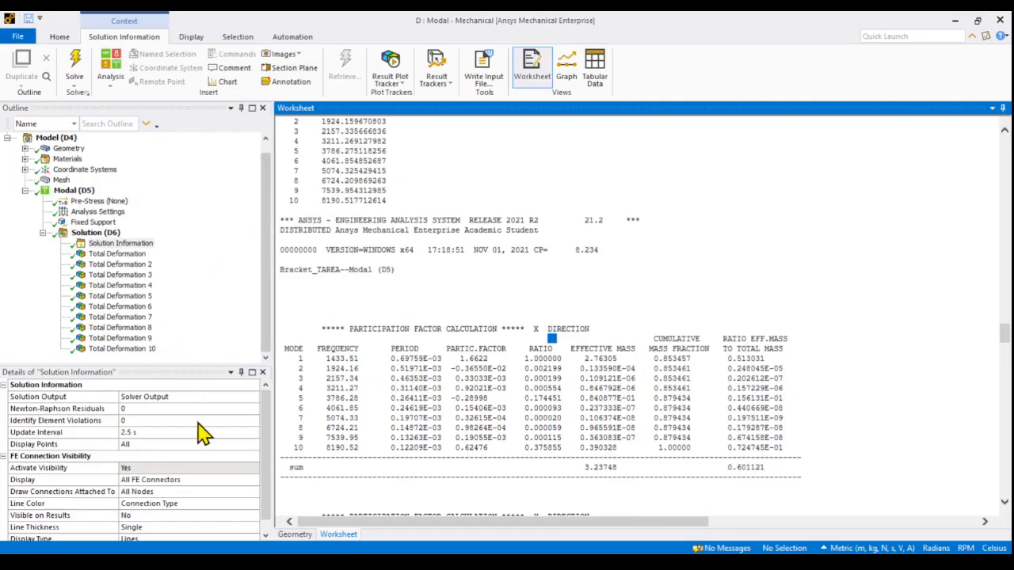
Look at the bracket geometry and the first Total Deformation result, and compare with the directional participation factor tables in the solver output
left_click(294, 535)
mouse_move(520, 328)
middle_mouse_down()
mouse_move(475, 312)
mouse_move(520, 317)
middle_mouse_up()
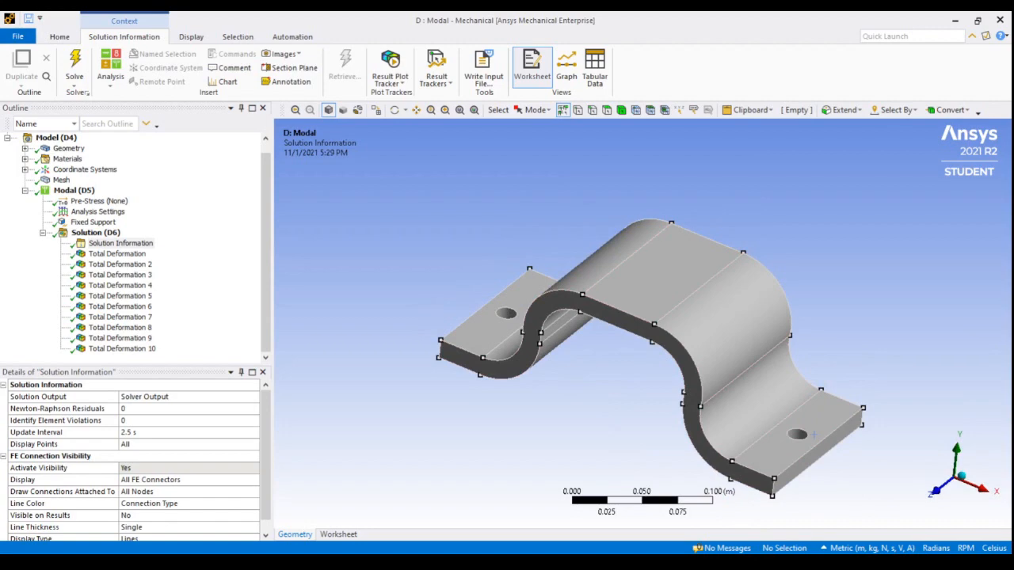
left_click(125, 252)
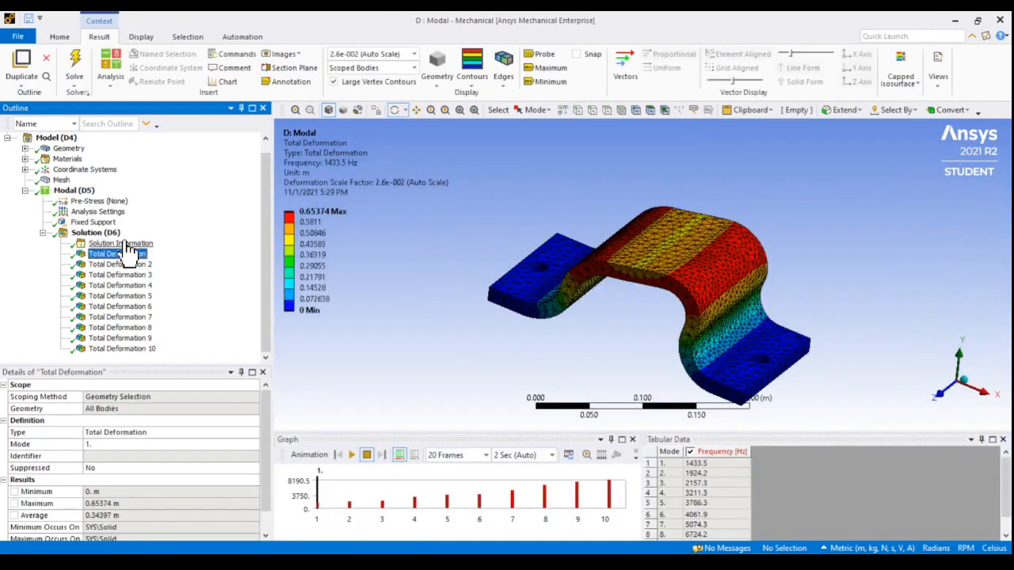
left_click(124, 244)
scroll(558, 418, "down", 5)
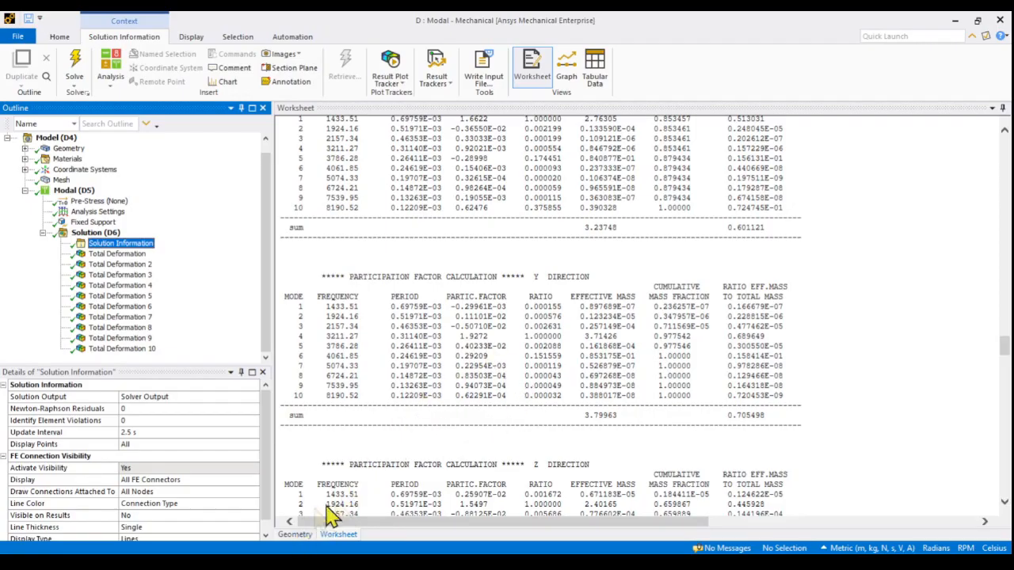
Add a Harmonic Response analysis to the model and, in Workbench, link the Modal system's Solution to the Harmonic Response Setup
left_click(115, 82)
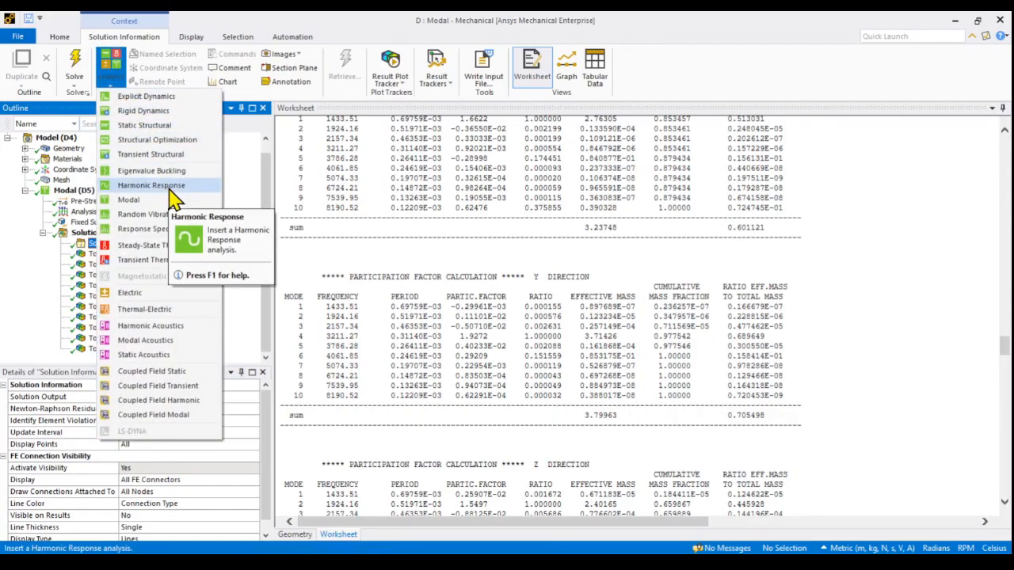
left_click(151, 185)
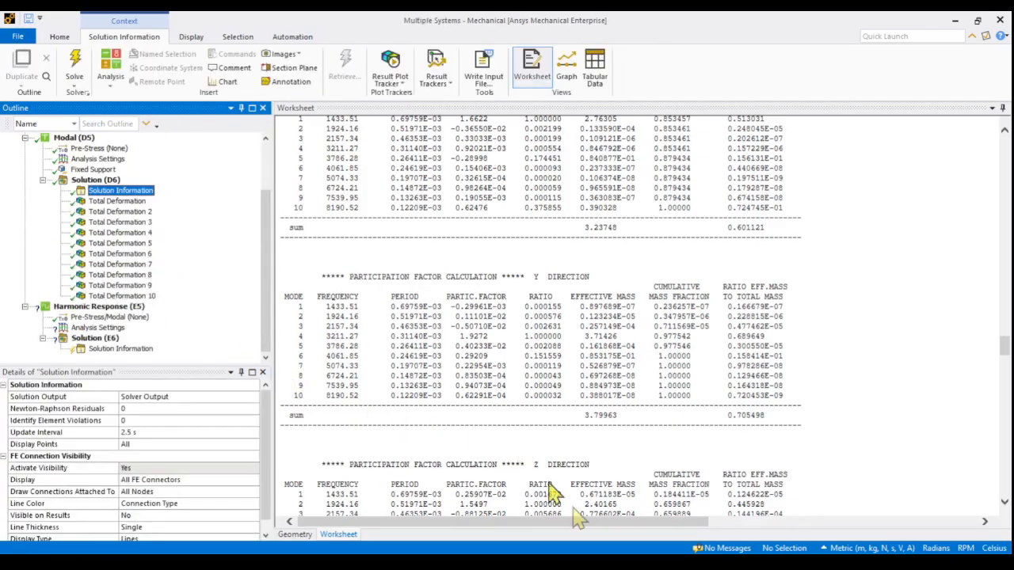
left_click(553, 560)
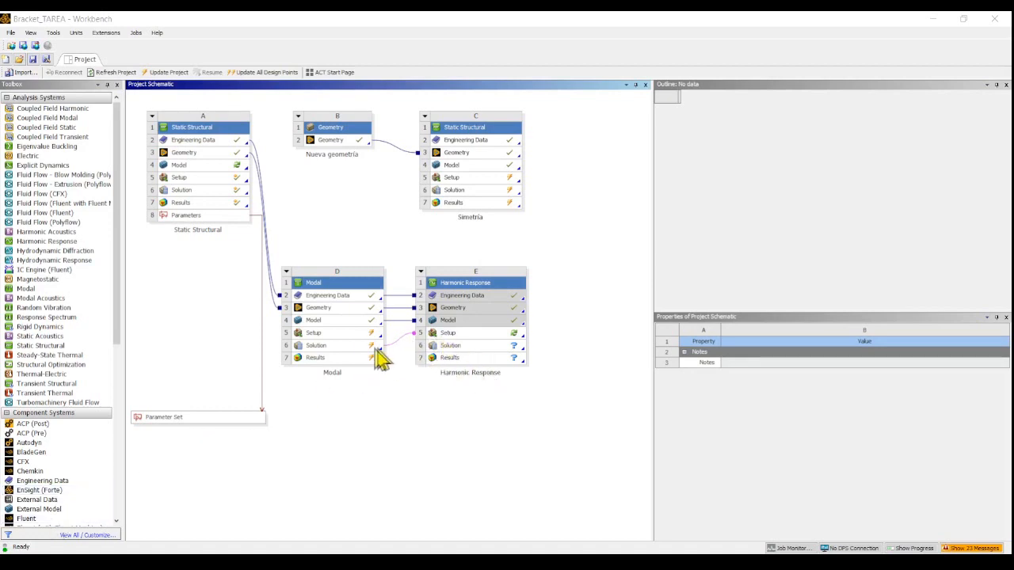
left_click_drag(339, 348, 436, 342)
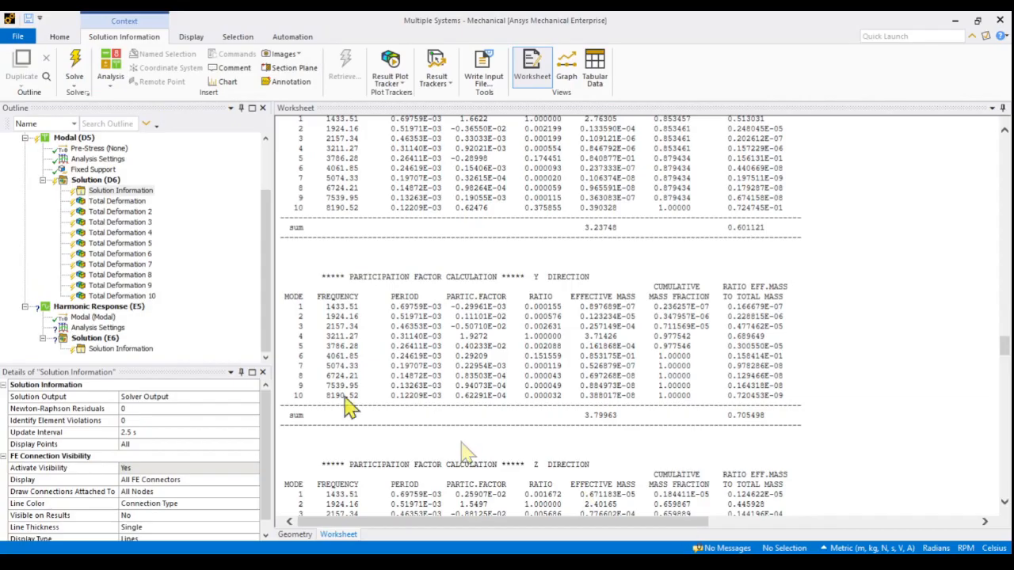
Add a normal pressure of 1e7 Pa on the bracket's flat upper face in the Harmonic Response analysis
left_click(119, 309)
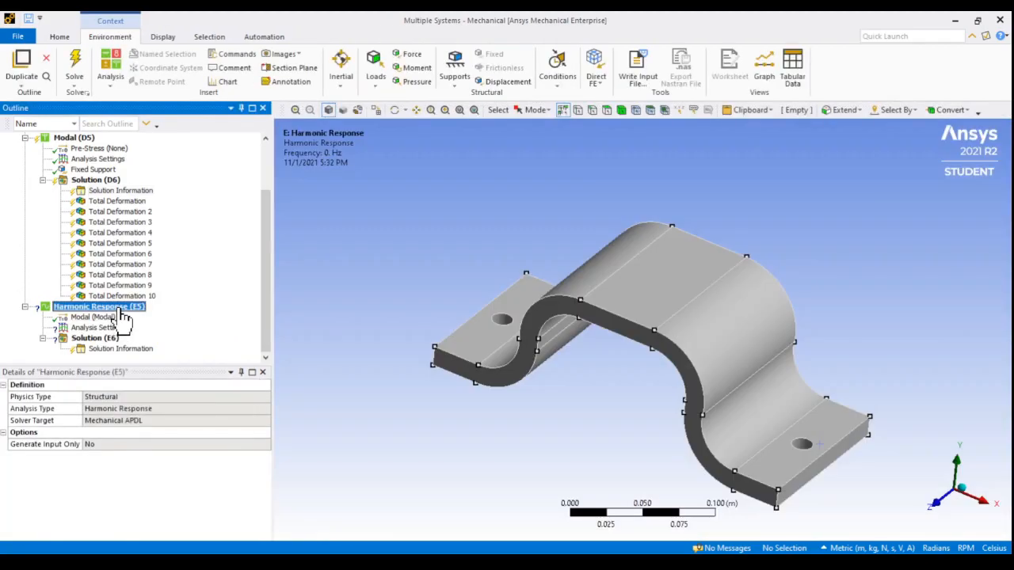
right_click(121, 309)
mouse_move(170, 318)
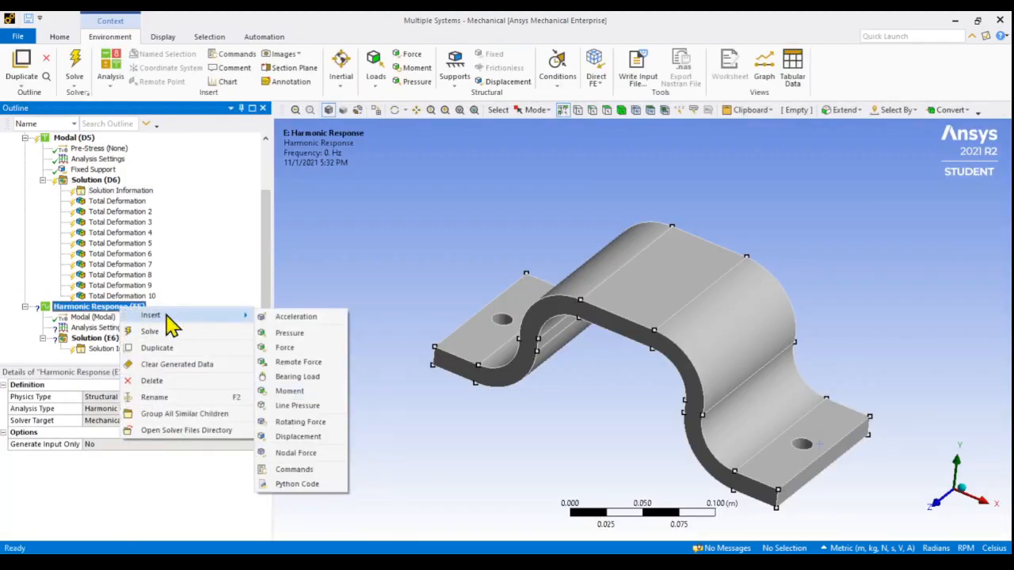
left_click(309, 334)
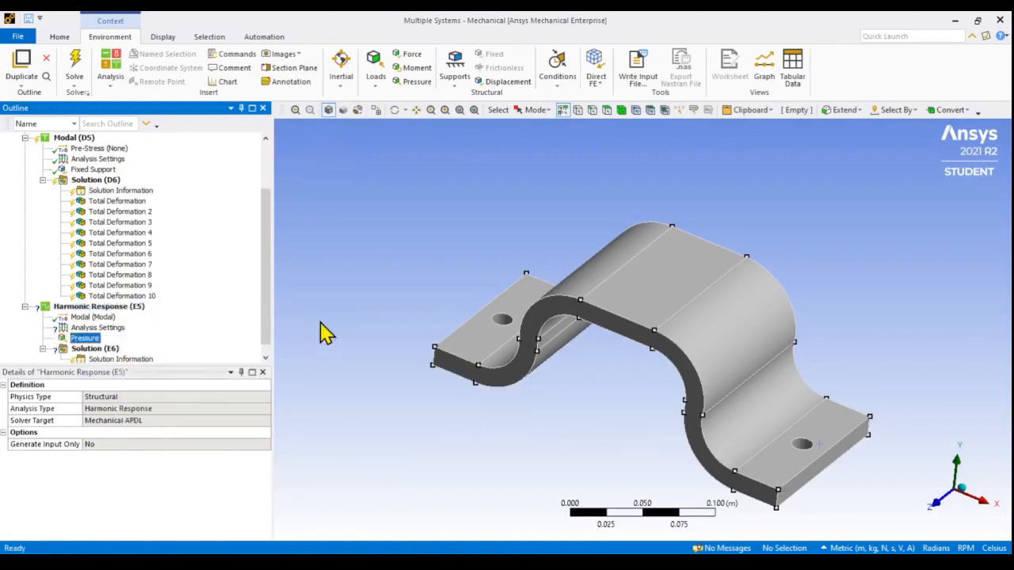
left_click(672, 295)
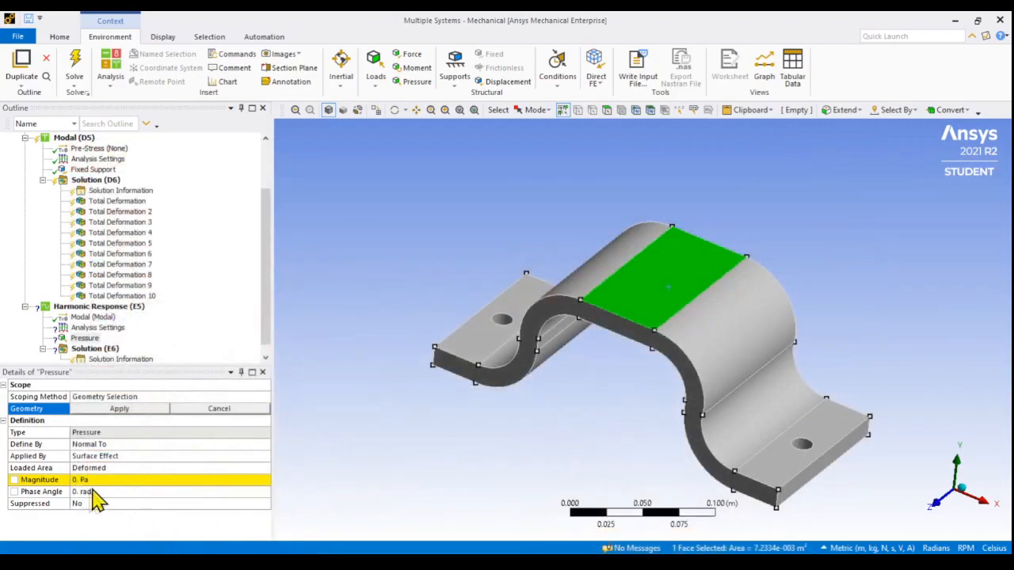
left_click(93, 479)
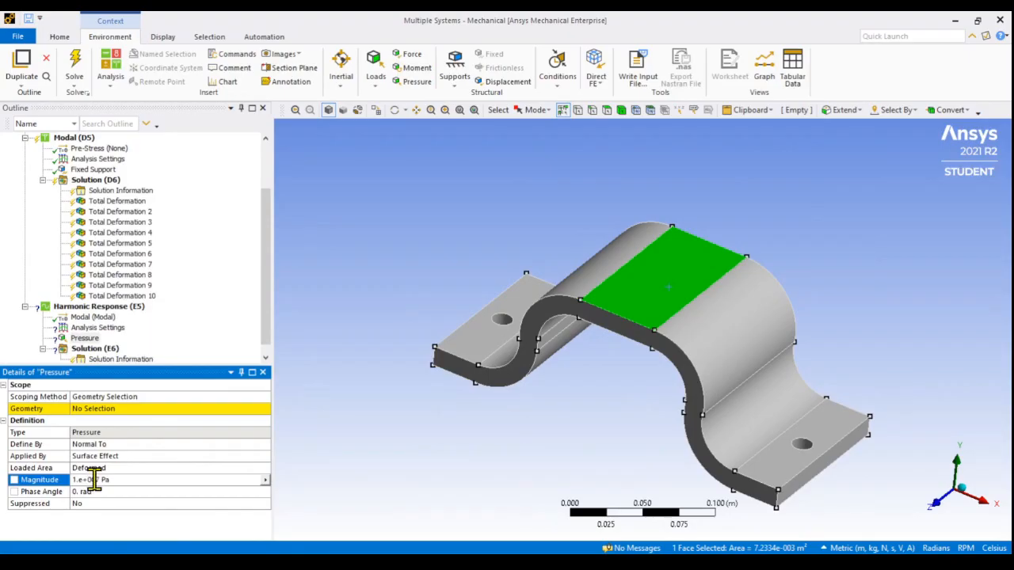
left_click(114, 409)
left_click(176, 409)
middle_click_drag(391, 420, 412, 400)
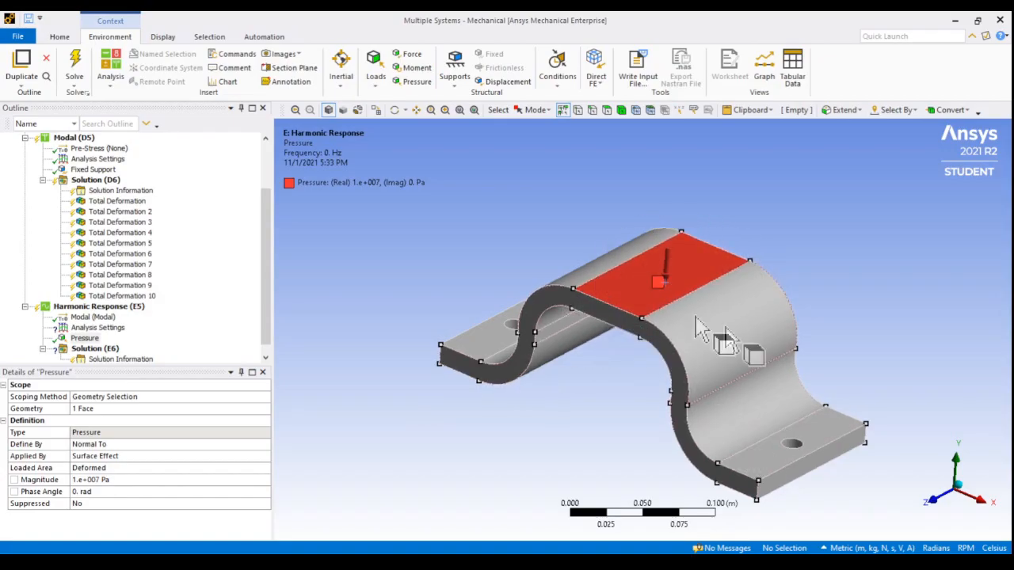
Set the harmonic analysis frequency range maximum to 15000 Hz and the solution intervals to 250
left_click(97, 327)
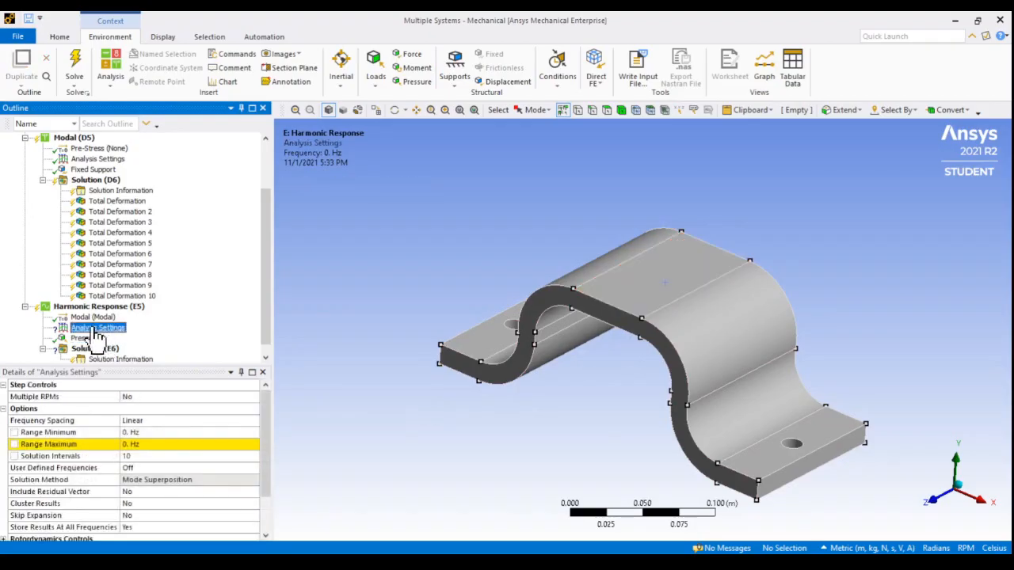
left_click(137, 446)
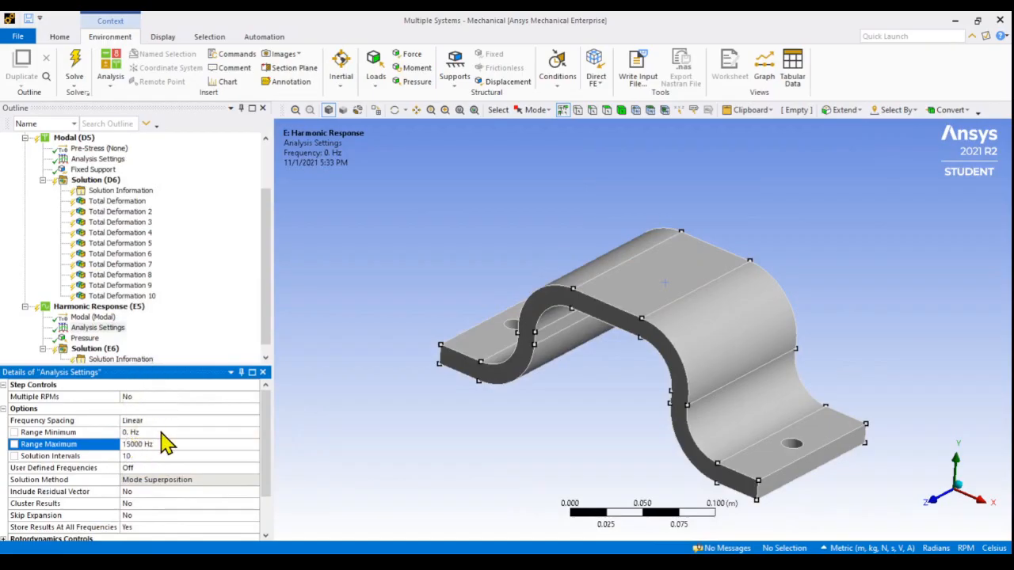
left_click(155, 458)
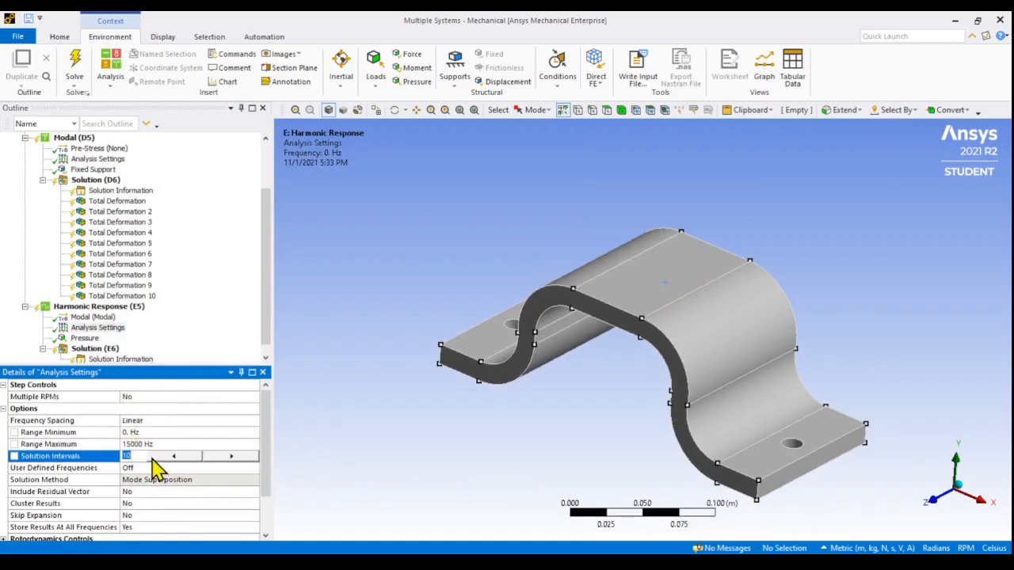
key("Return")
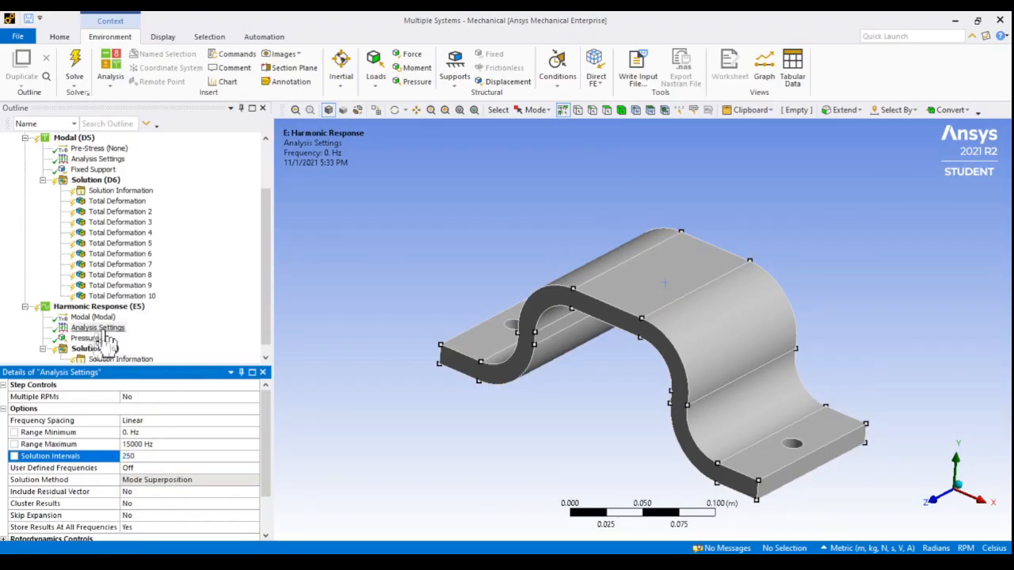
scroll(145, 478, "down", 1)
scroll(145, 482, "up", 1)
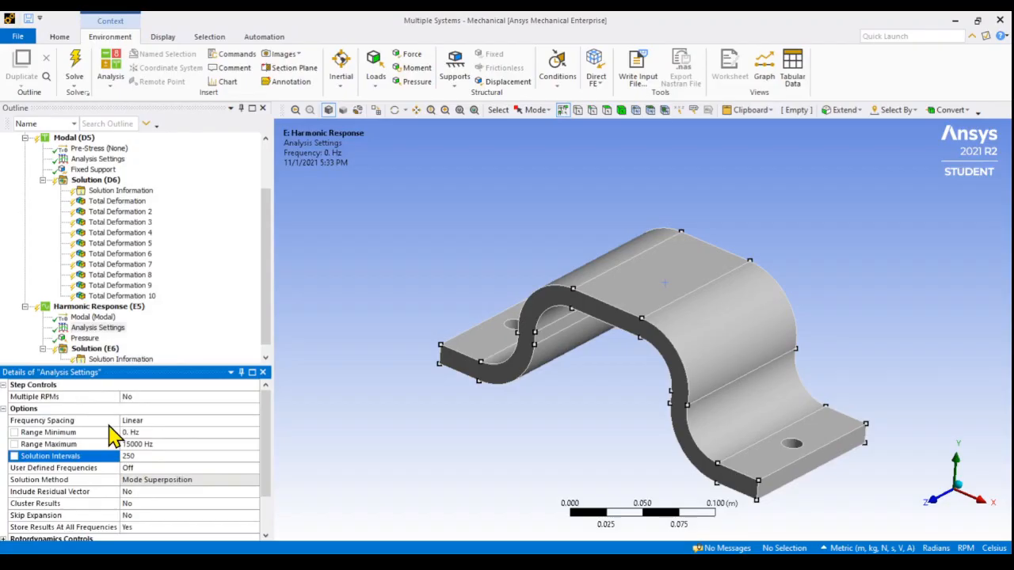
left_click(133, 459)
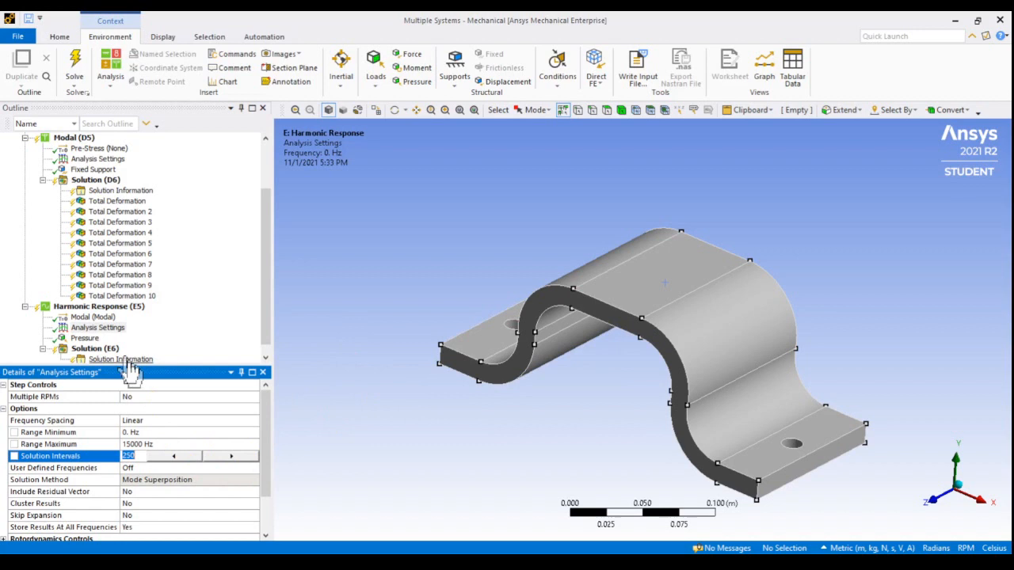
Insert a deformation Frequency Response under the harmonic Solution and scope it to the whole bracket body
scroll(103, 348, "down", 1)
left_click(103, 339)
right_click(105, 342)
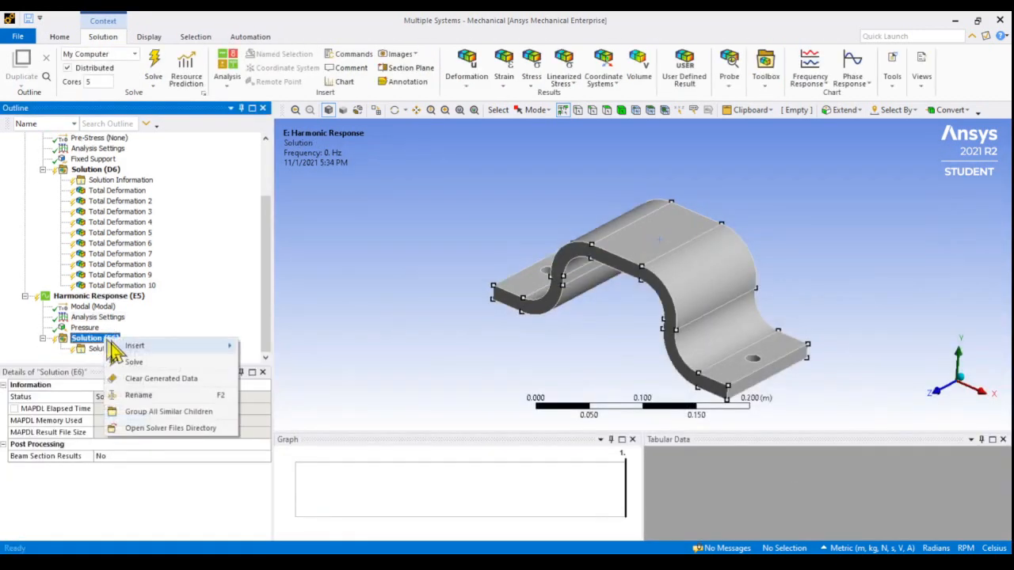
mouse_move(158, 345)
mouse_move(299, 458)
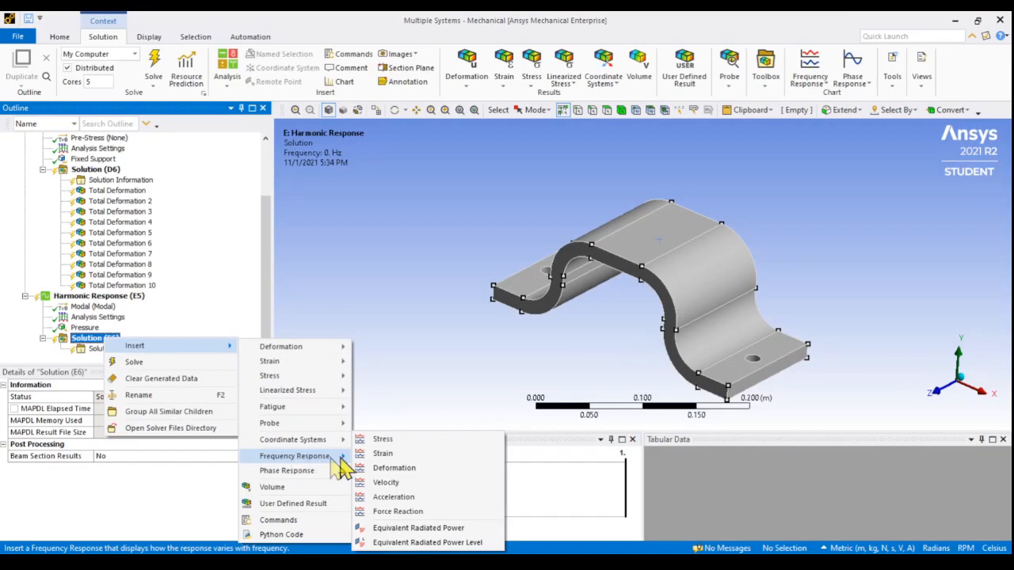
left_click(405, 467)
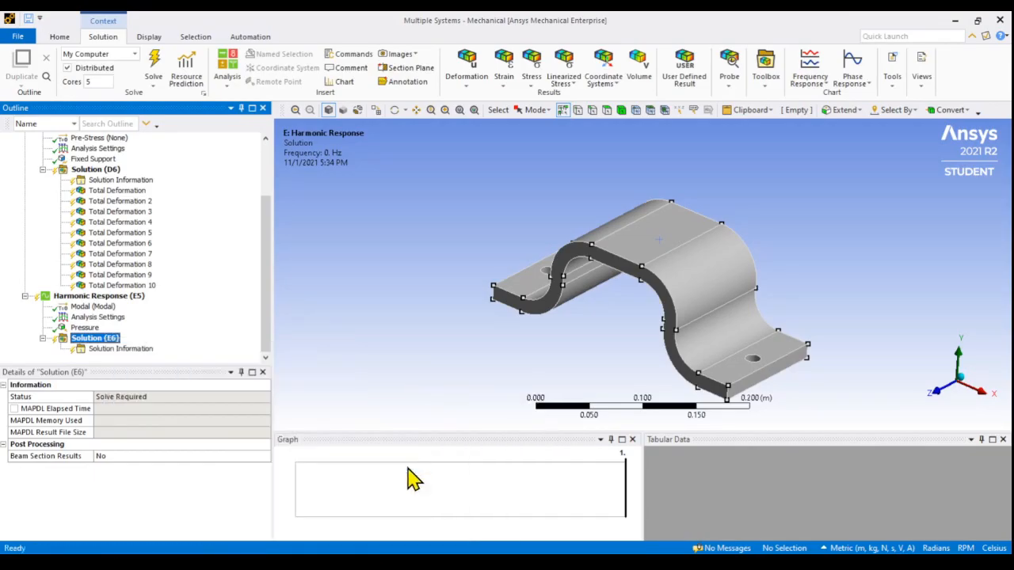
left_click(122, 408)
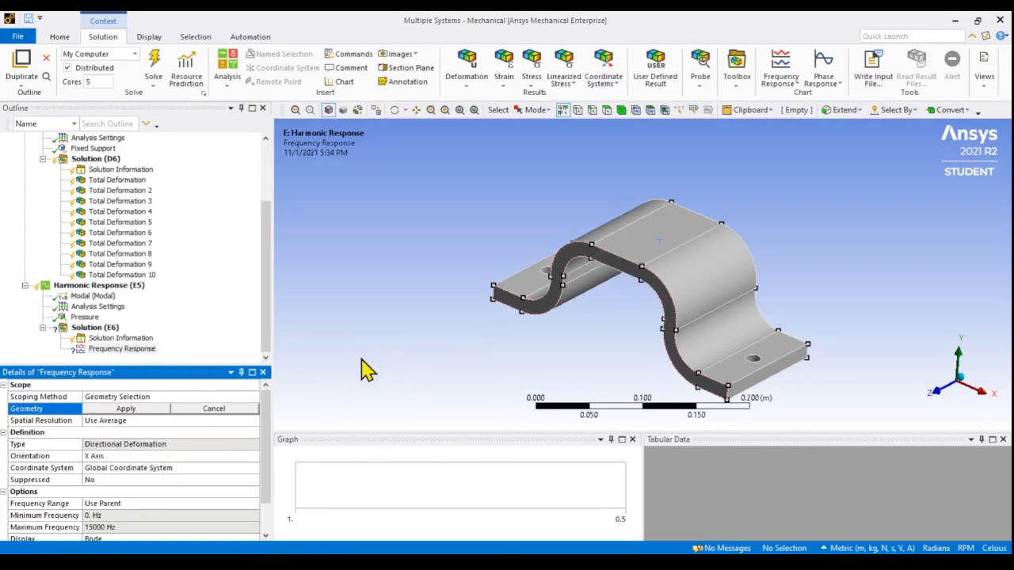
left_click(623, 111)
left_click(662, 270)
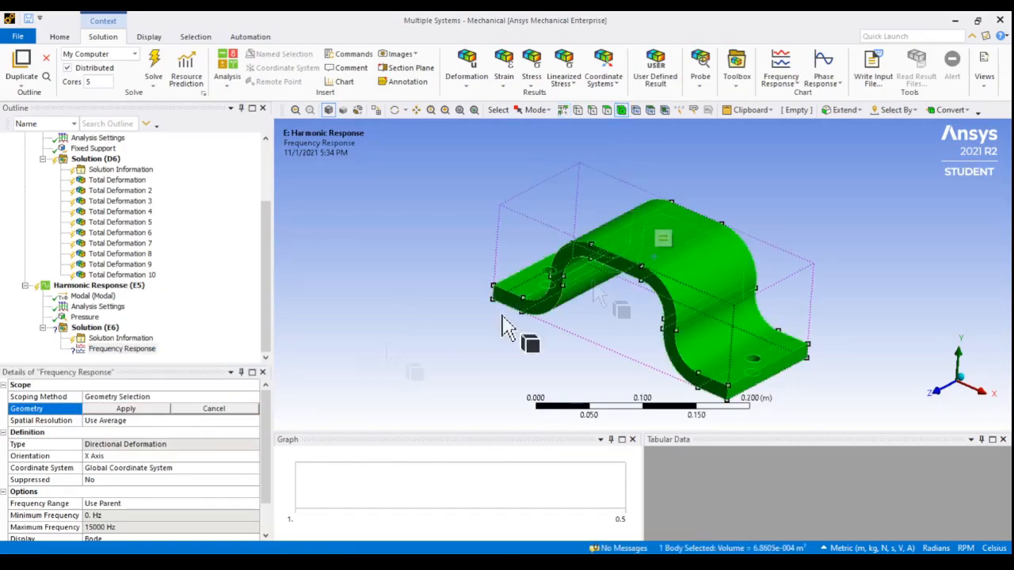
left_click(130, 410)
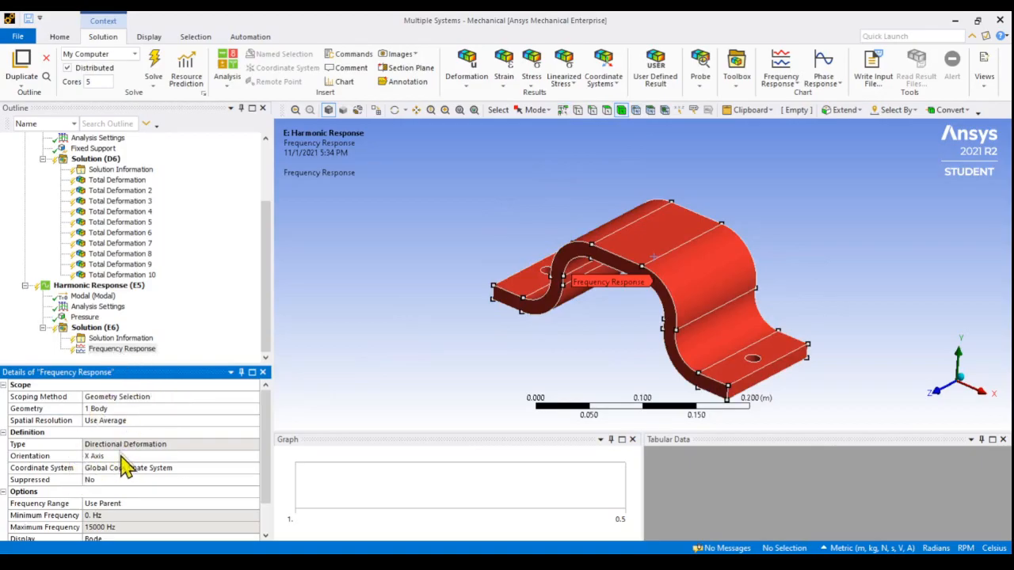
Duplicate the deformation Frequency Response result twice
left_click(120, 349)
left_click(22, 60)
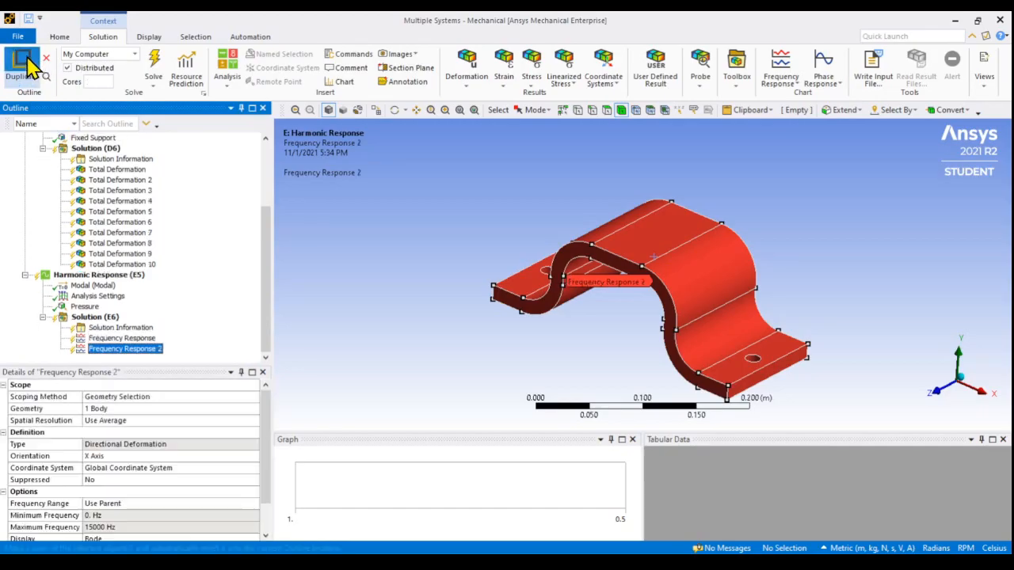
left_click(22, 60)
Set the orientation of Frequency Response 2 to Y Axis and of Frequency Response 3 to Z Axis
left_click(136, 339)
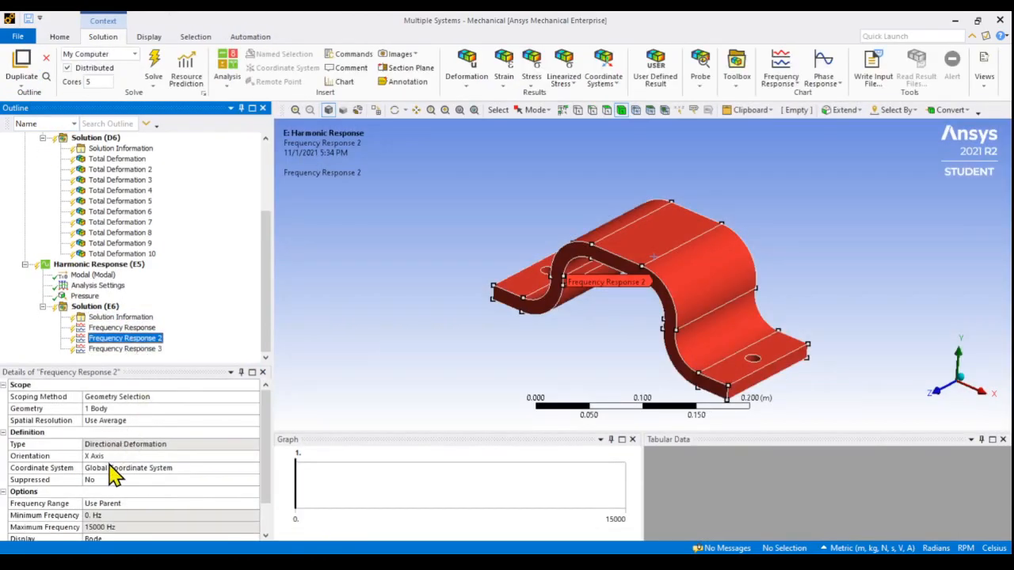
left_click(99, 456)
left_click(254, 456)
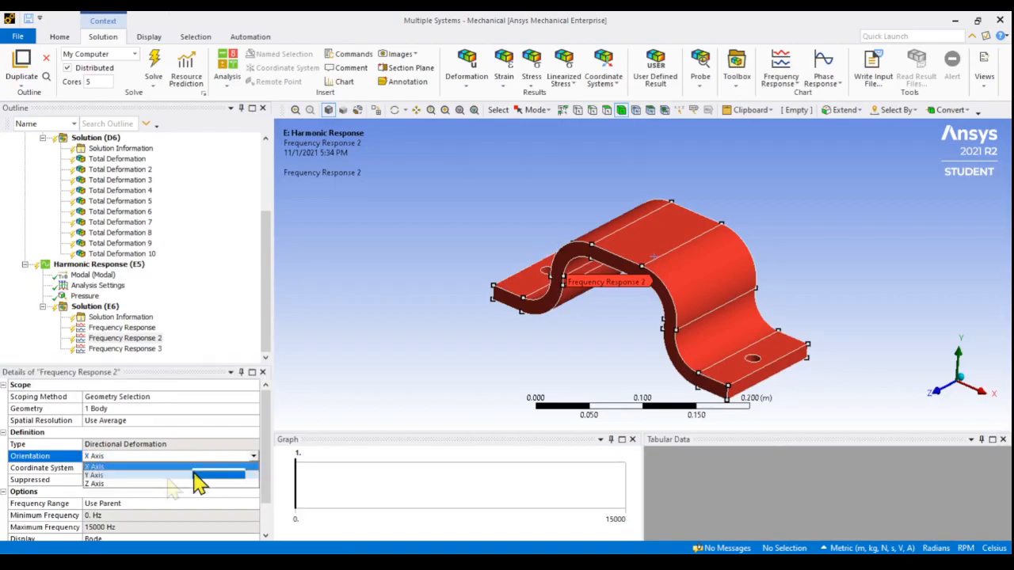
left_click(138, 476)
left_click(125, 348)
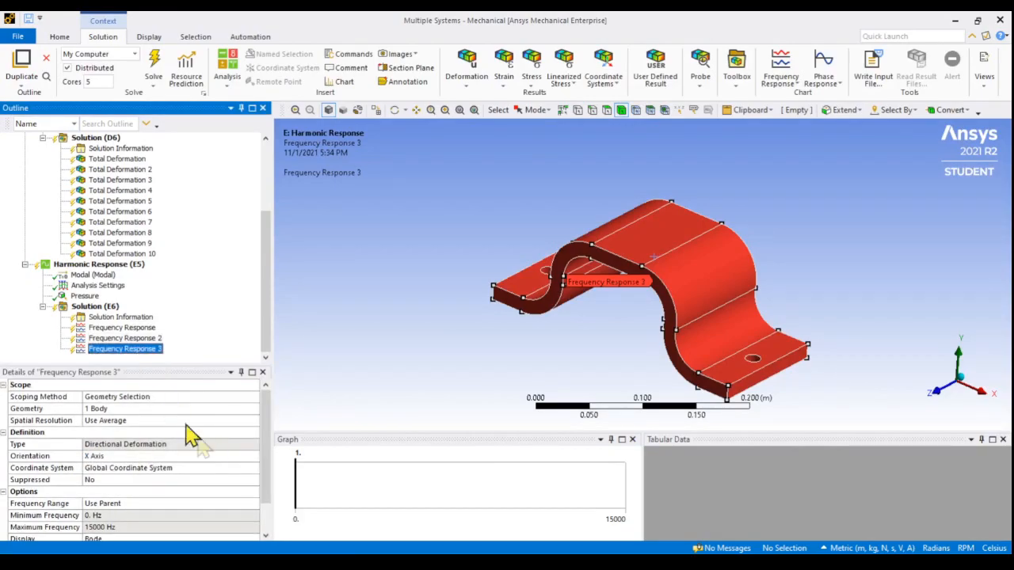
left_click(222, 456)
left_click(254, 457)
left_click(138, 487)
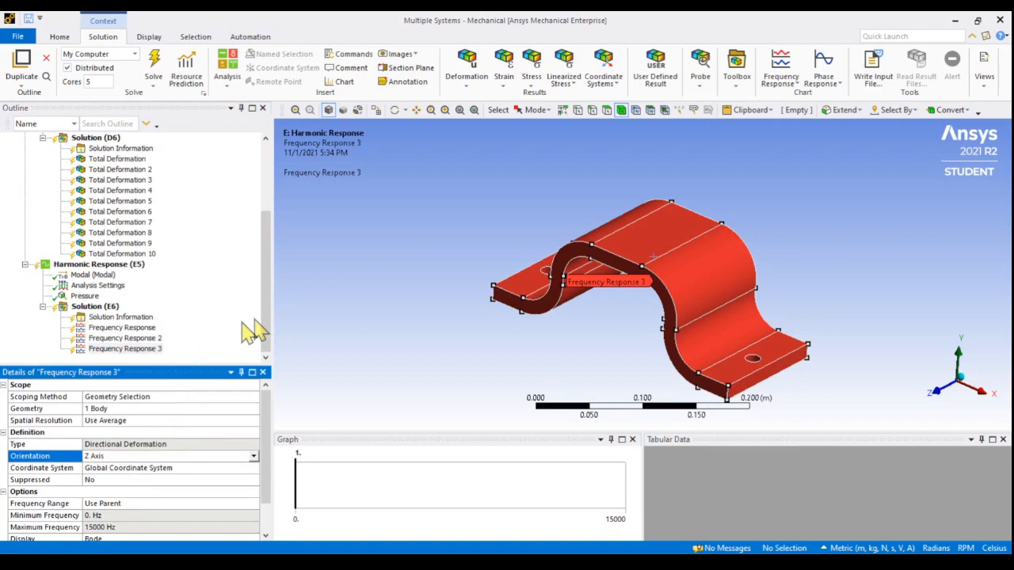
Solve the harmonic analysis and review the X, Z and Y frequency response plots against the modal Total Deformation 4 result
left_click(154, 67)
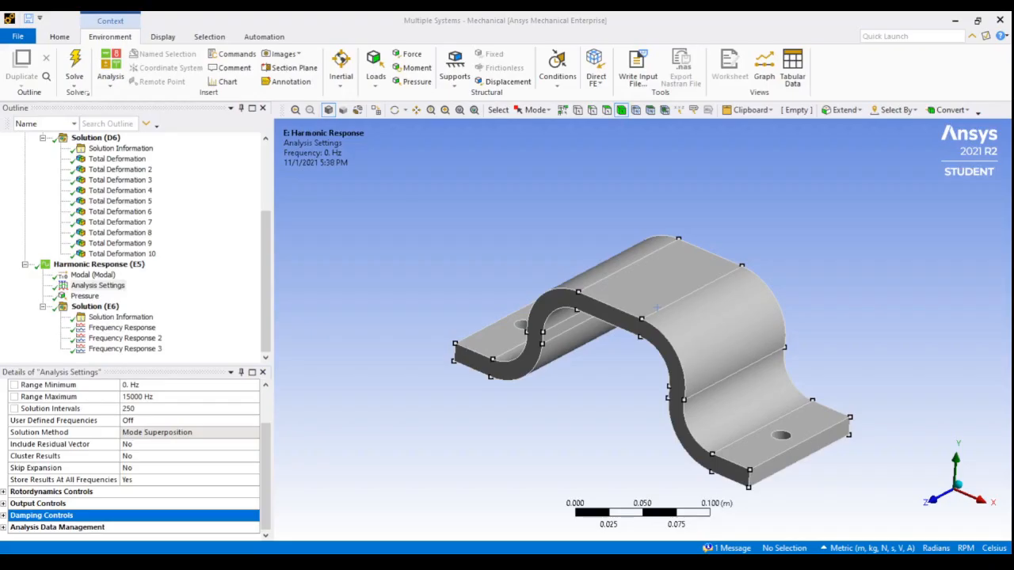
left_click(127, 328)
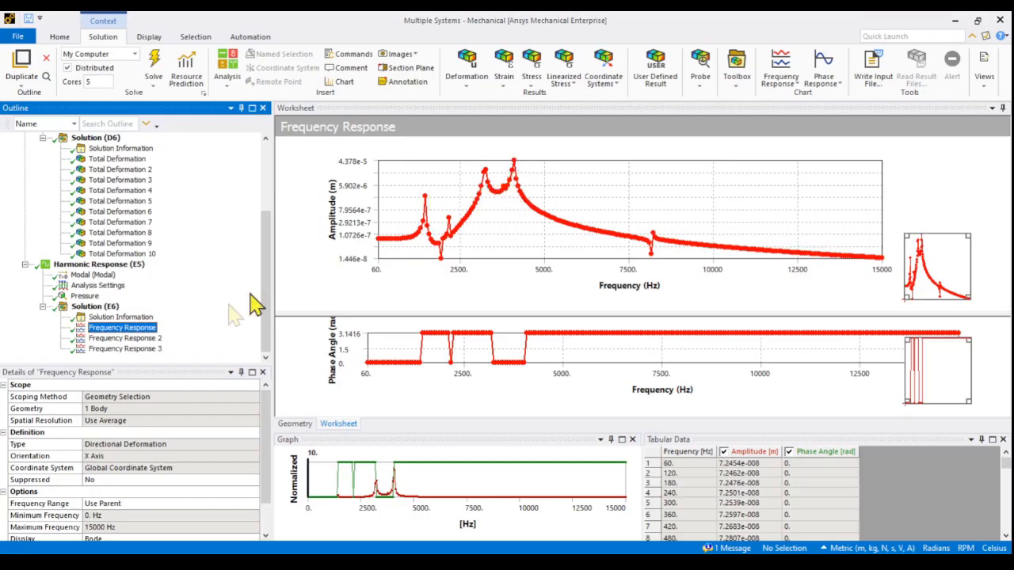
left_click(127, 349)
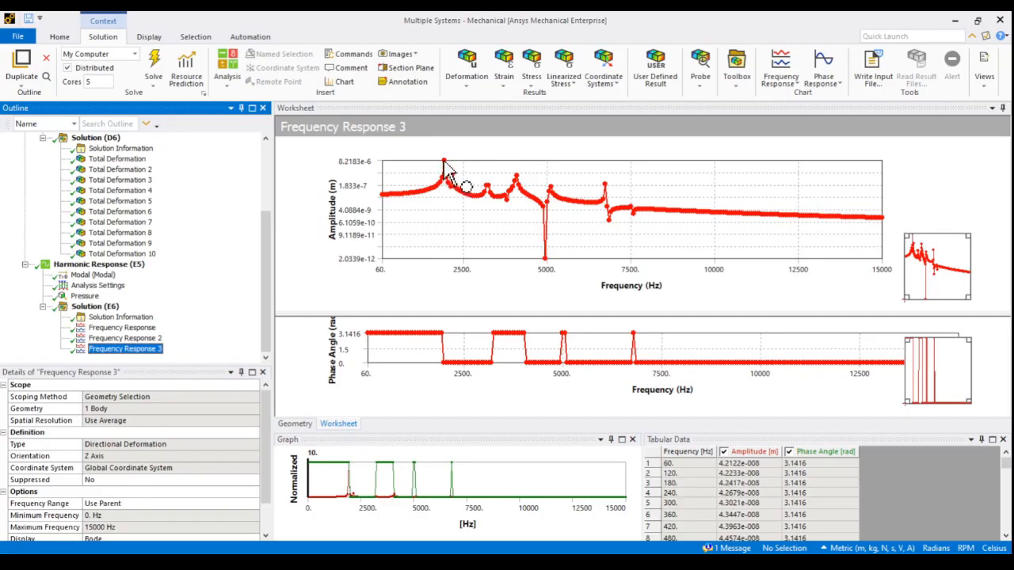
left_click(131, 339)
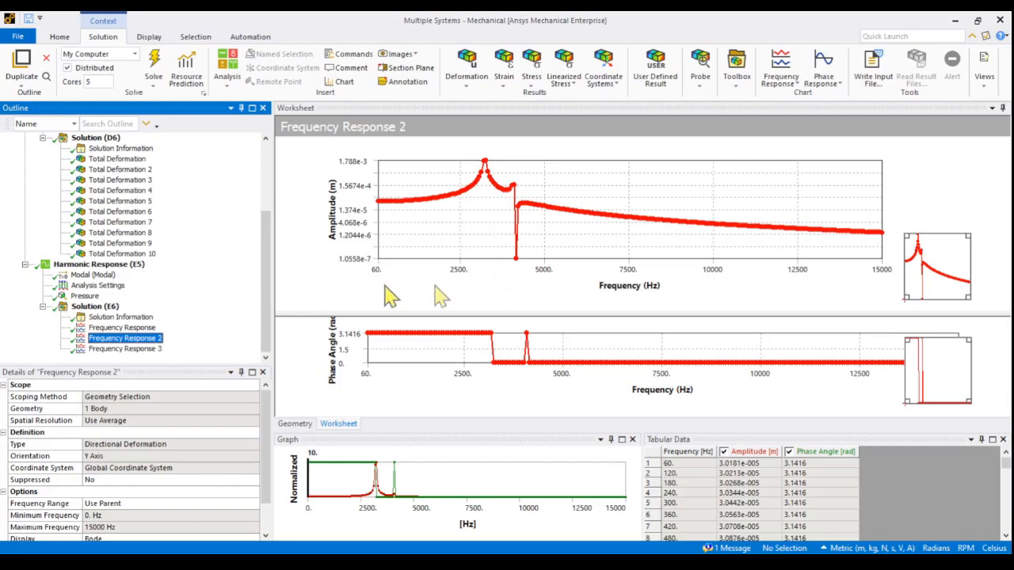
left_click(133, 192)
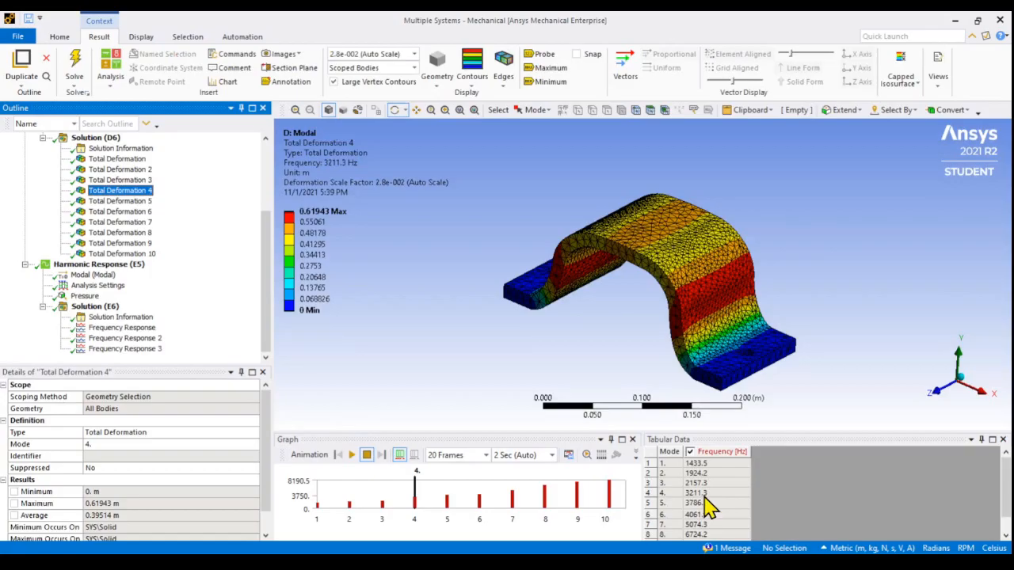
Compare the Frequency Response 2 plot with the modal Total Deformation 4 result, animating the mode shape and examining it from several angles
left_click(129, 341)
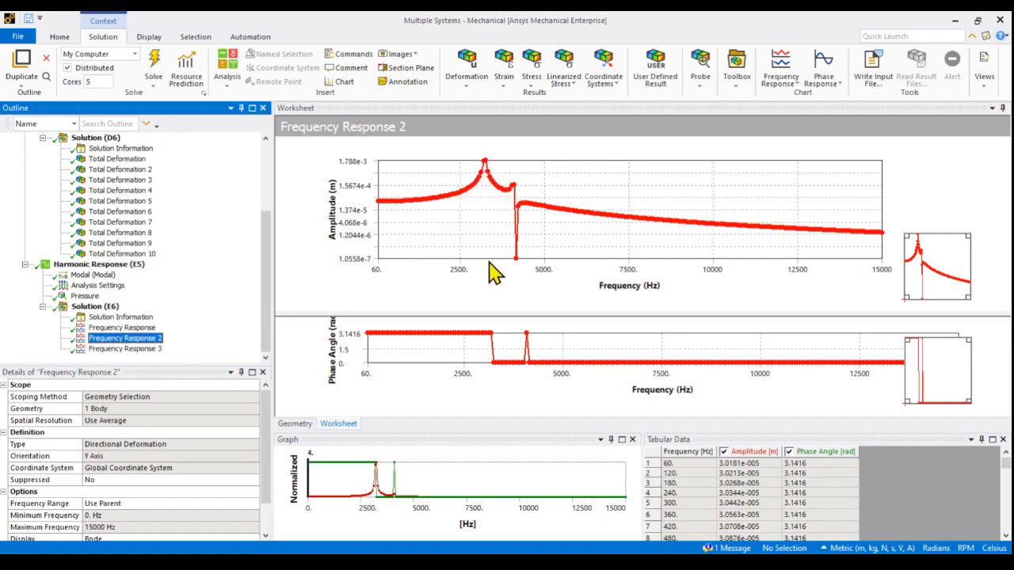
left_click(120, 191)
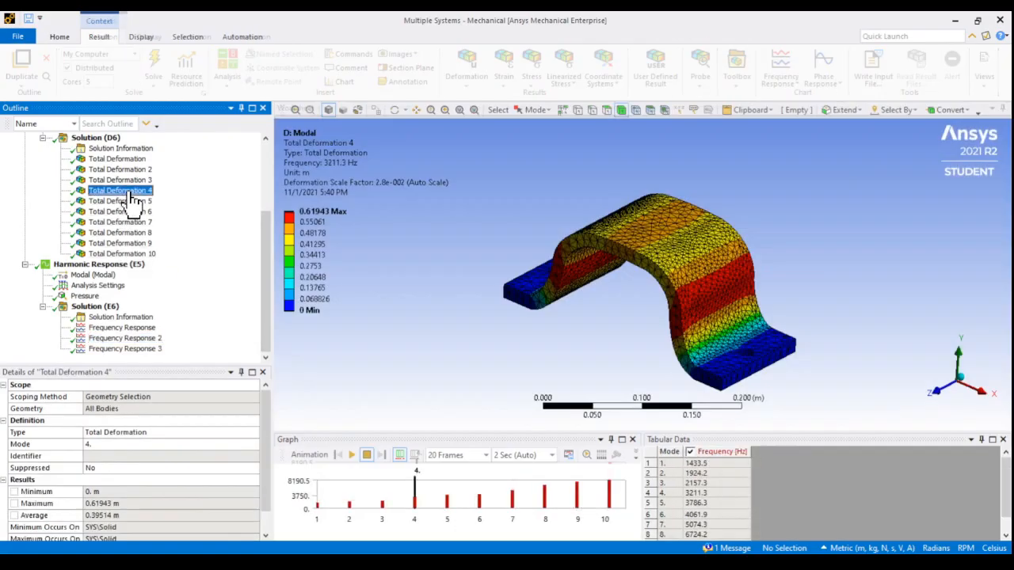
left_click(353, 456)
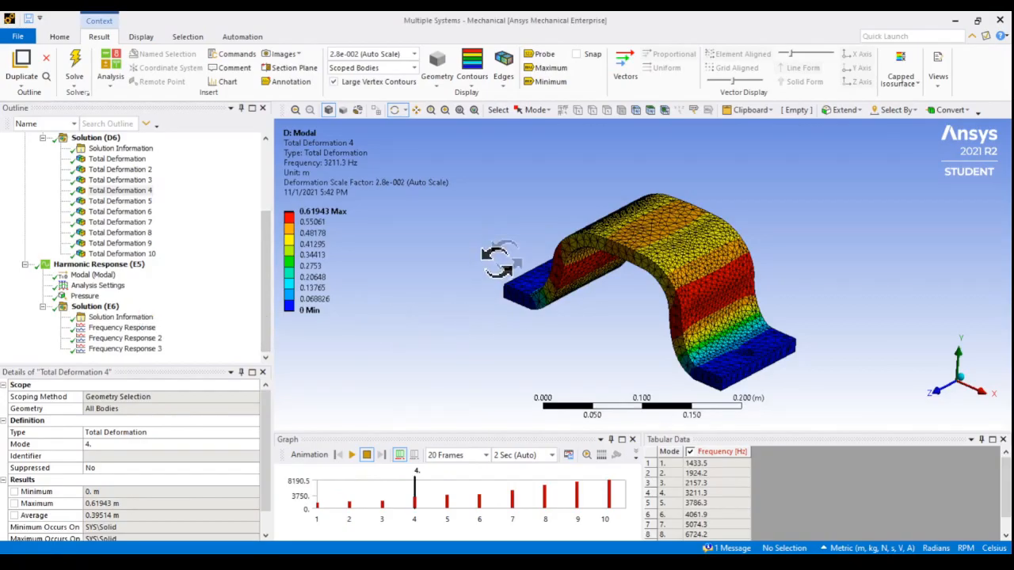
left_click_drag(493, 274, 547, 213)
left_click_drag(491, 309, 507, 293)
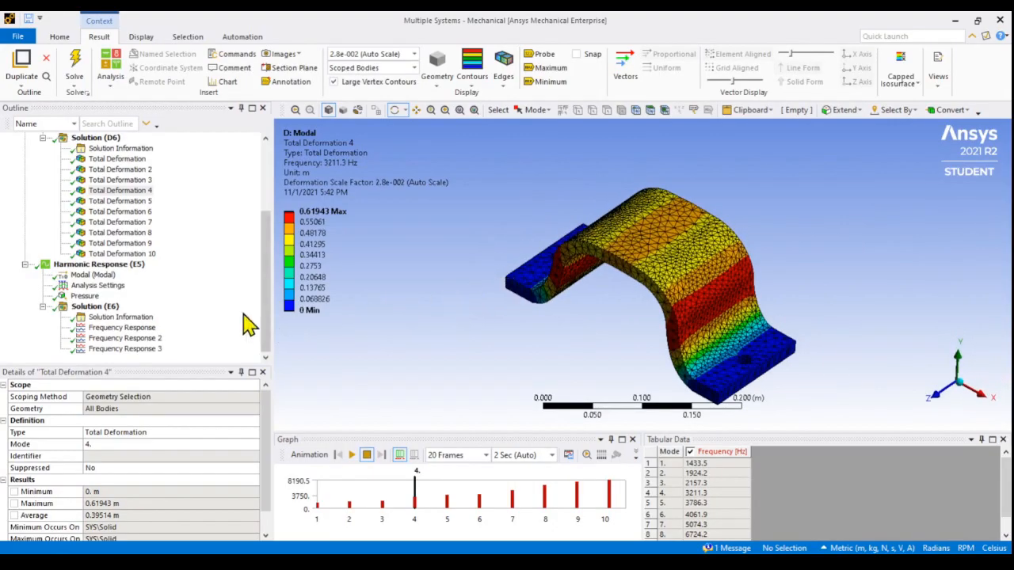
left_click(121, 191)
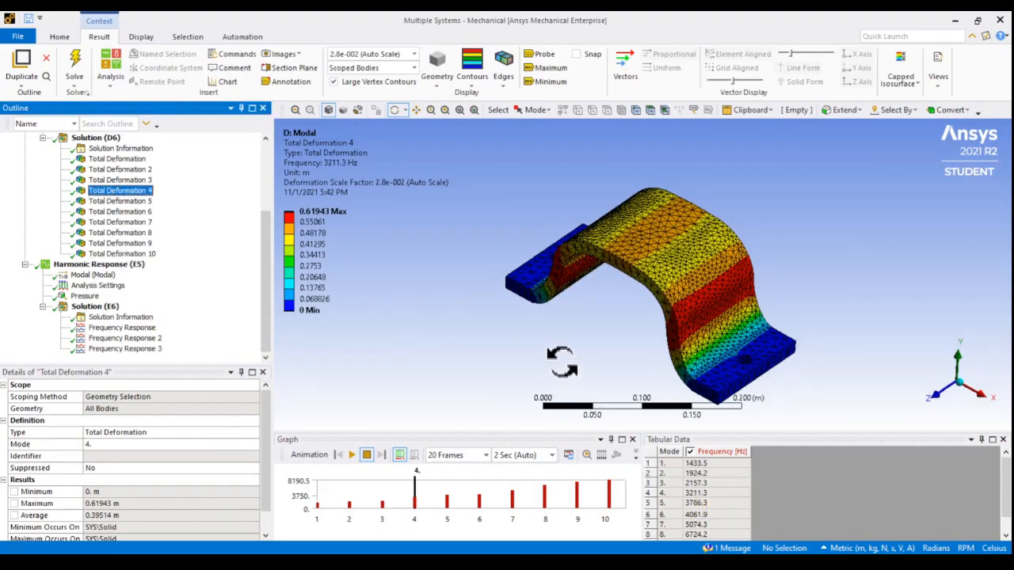
left_click_drag(557, 345, 537, 324)
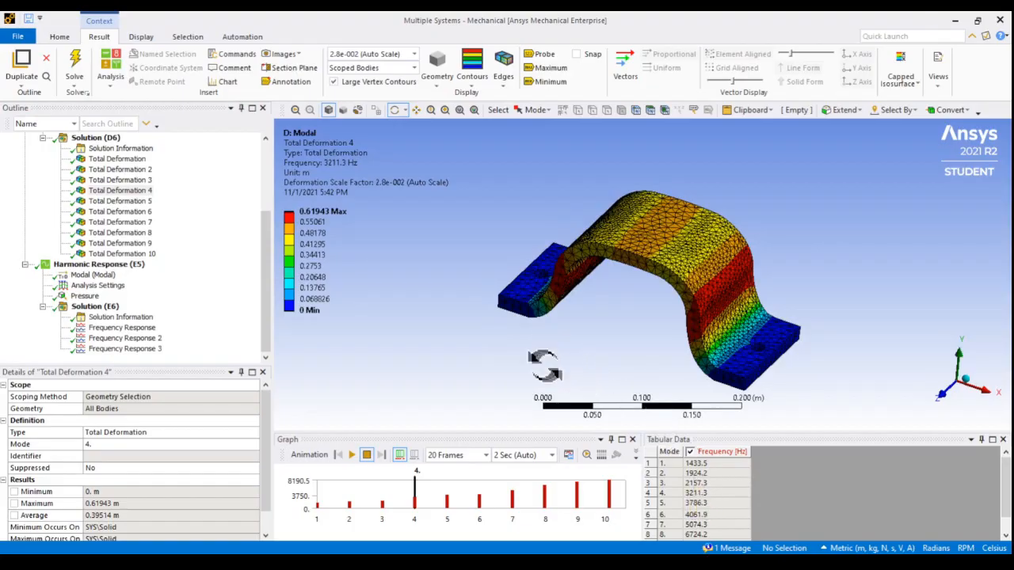
left_click_drag(536, 357, 584, 328)
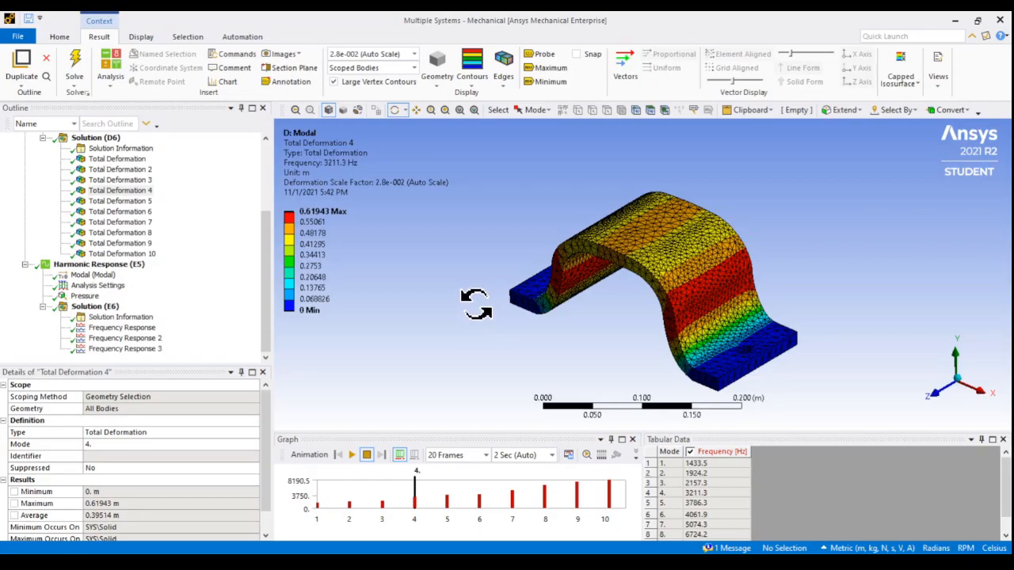
left_click_drag(476, 303, 511, 304)
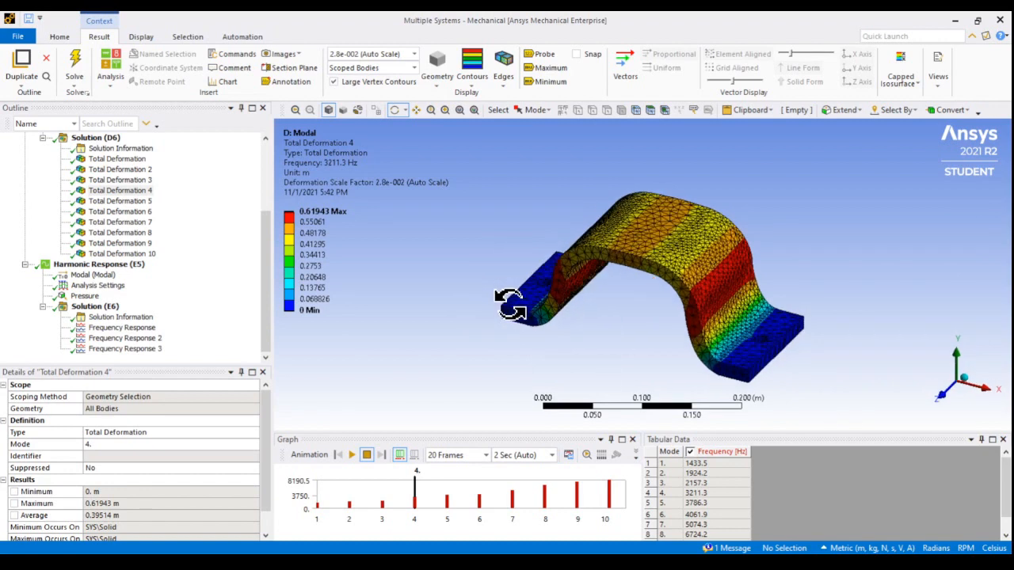